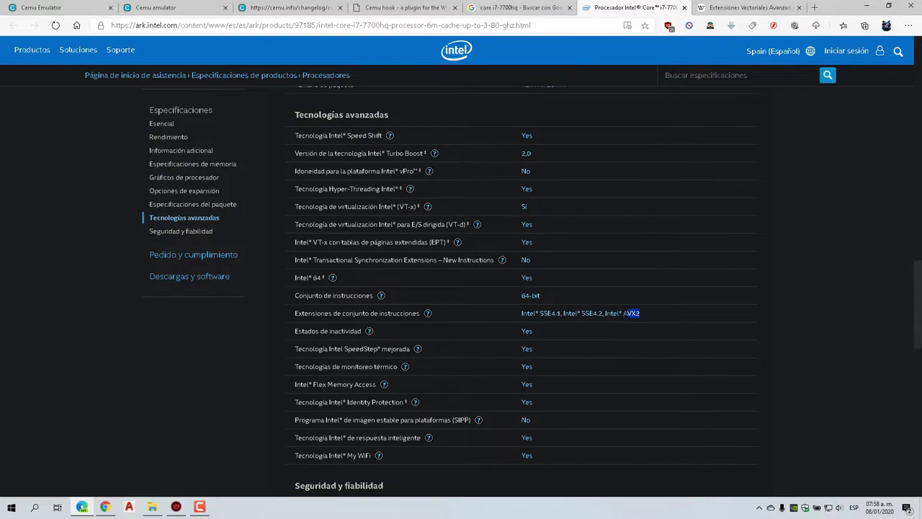
# Step: Review the latest Cemu version's download option and the detailed changelog for 1.16.1 on cemu.info
pyautogui.click(660, 316)
pyautogui.click(73, 9)
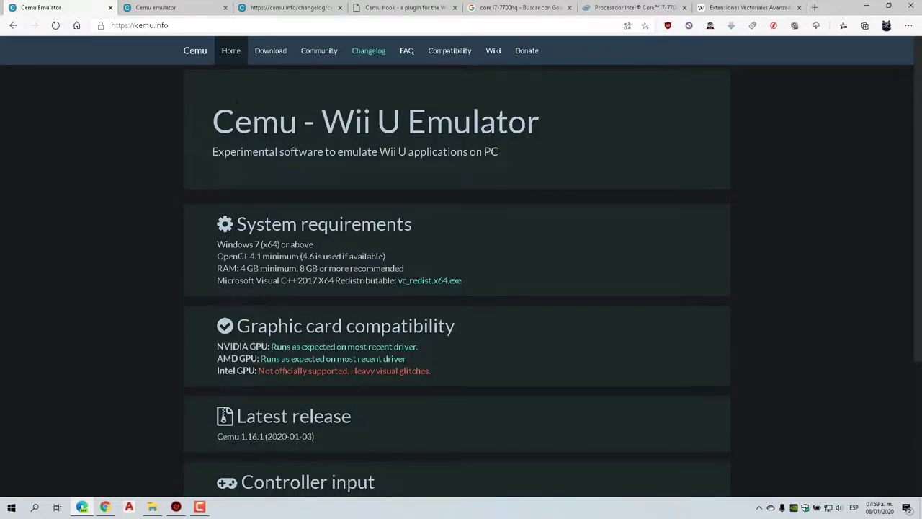
pyautogui.click(268, 57)
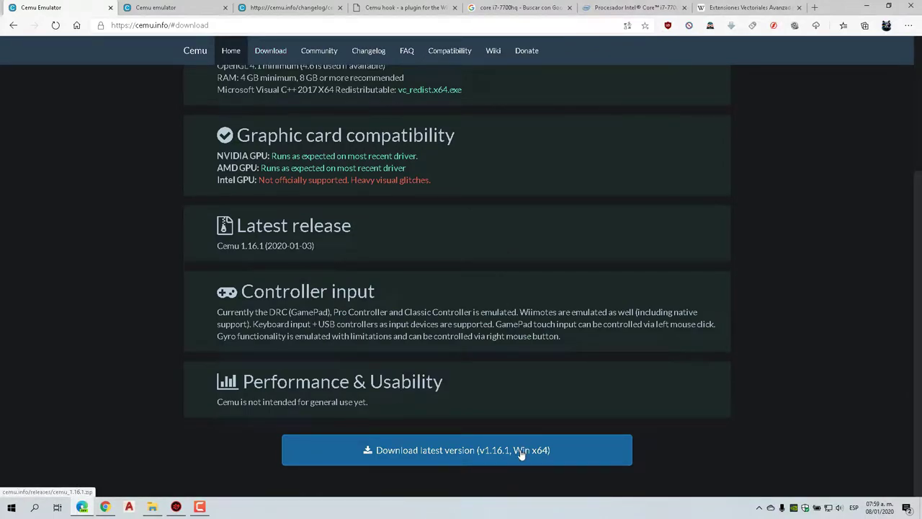
pyautogui.click(163, 9)
pyautogui.click(306, 8)
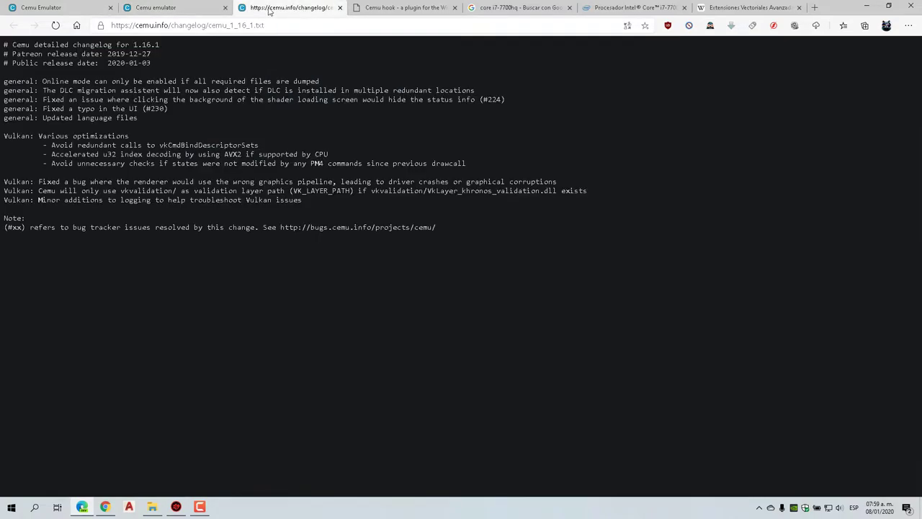
# Step: Review the list of available versions on the Cemu hook site's downloads page, and minimise the browser
pyautogui.click(402, 9)
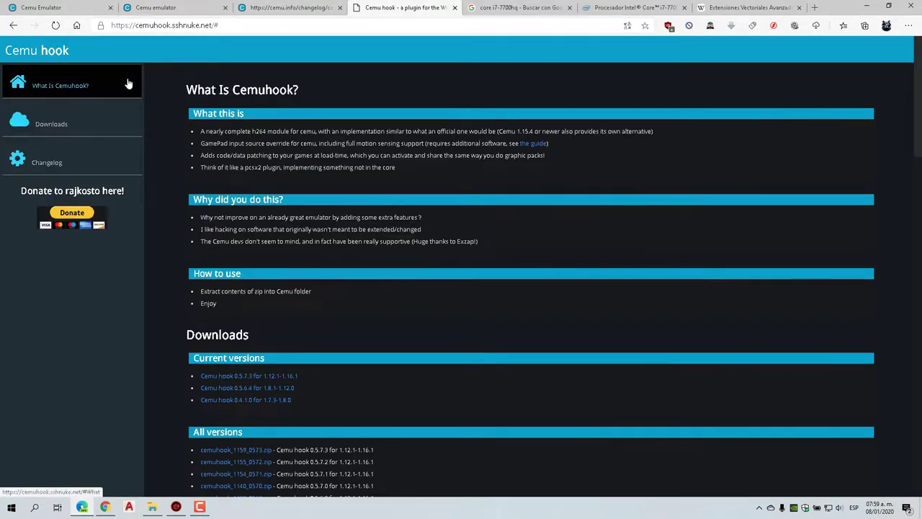
pyautogui.click(70, 124)
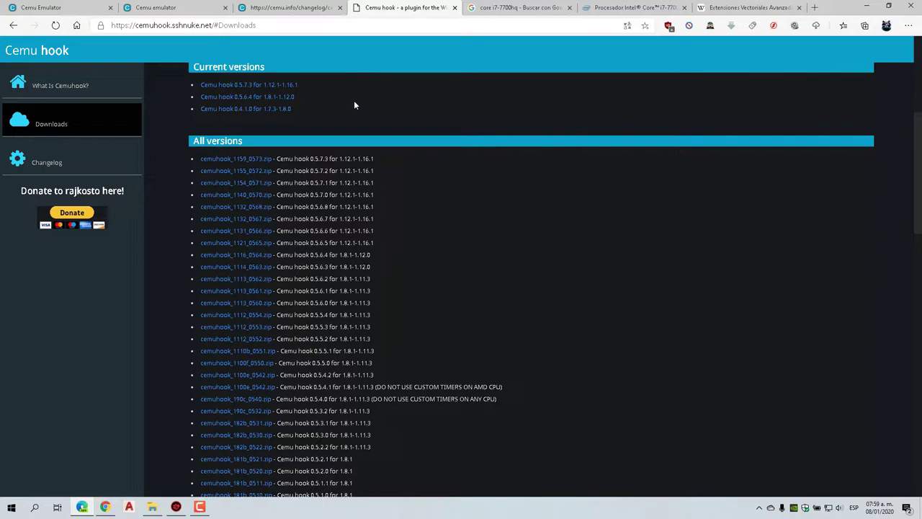
pyautogui.click(866, 6)
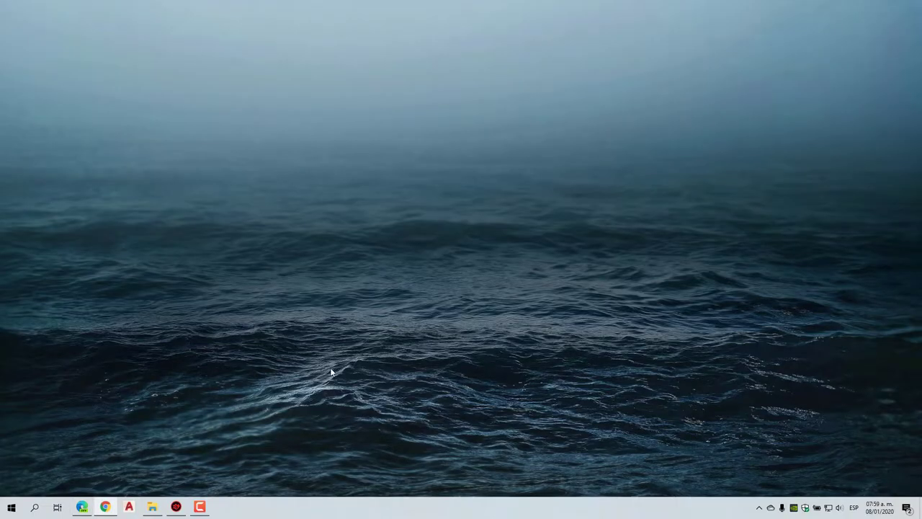
# Step: Open the all-users compatibility settings of the Cemu application in the C:\CEMU folder
pyautogui.click(153, 506)
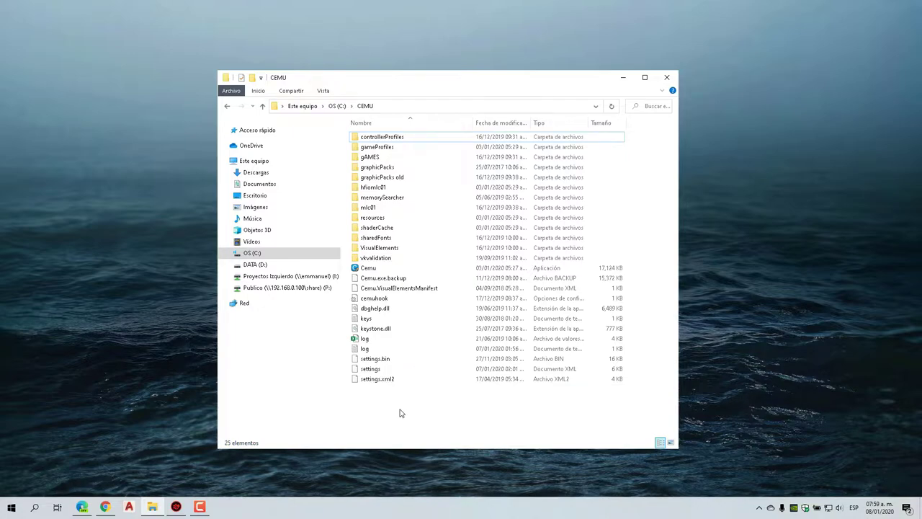
pyautogui.click(370, 268)
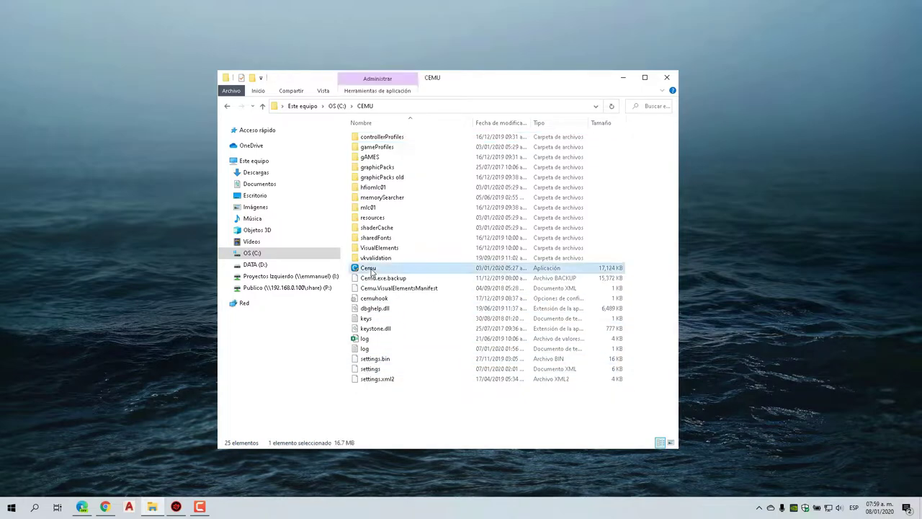
pyautogui.rightClick(370, 269)
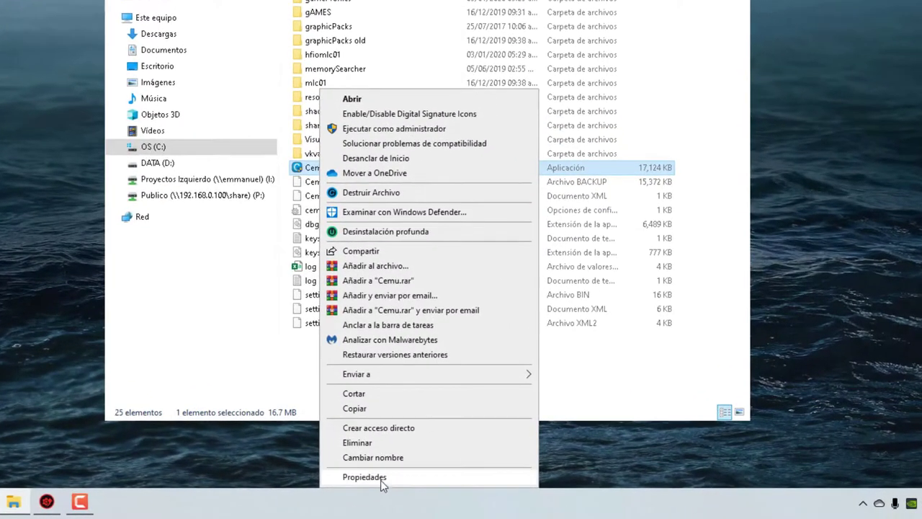
pyautogui.click(412, 495)
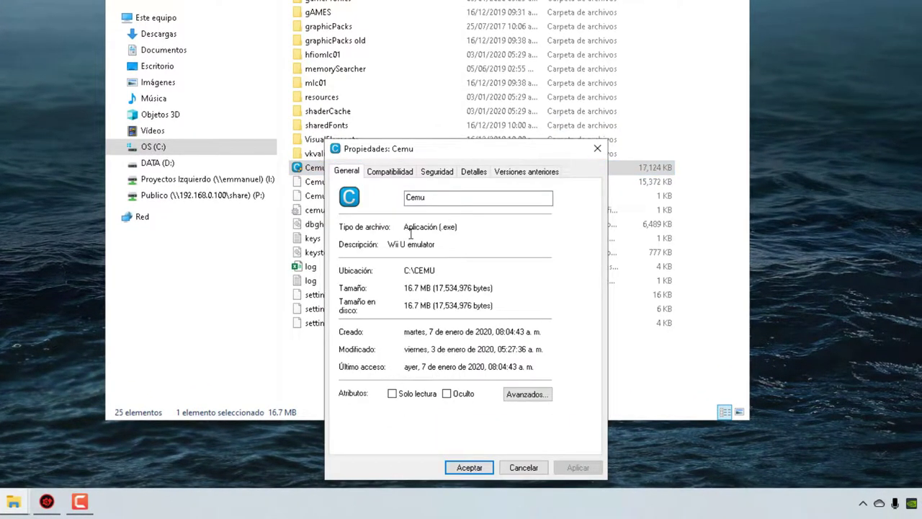
pyautogui.click(394, 175)
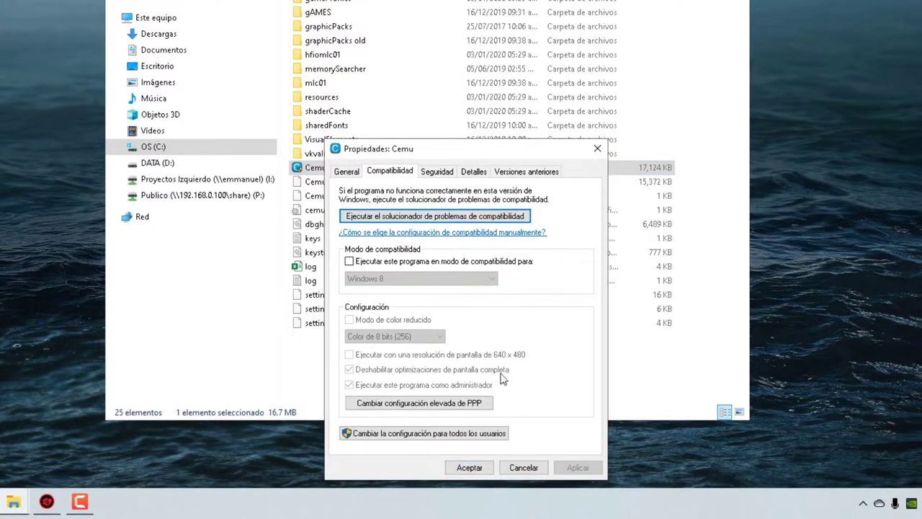
pyautogui.click(424, 439)
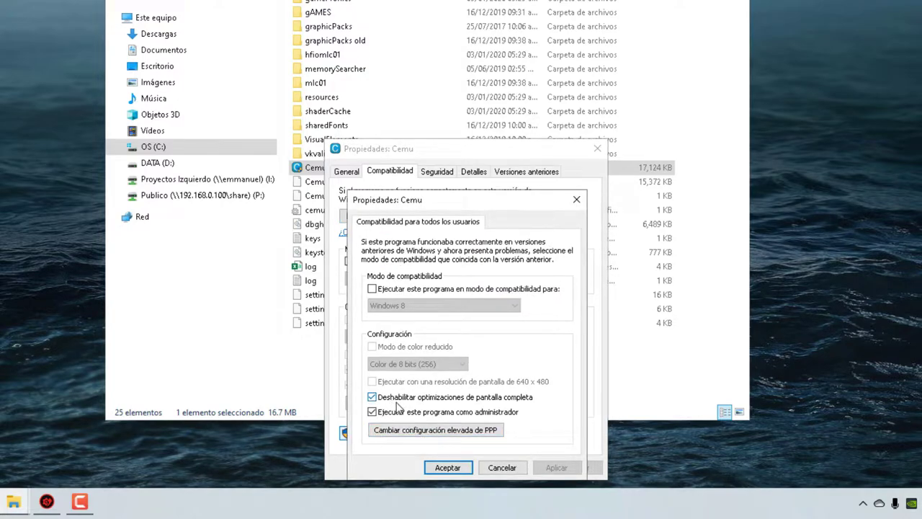
# Step: Accept the high-DPI scaling override performed by Aplicación for Cemu, and confirm its compatibility properties
pyautogui.click(478, 431)
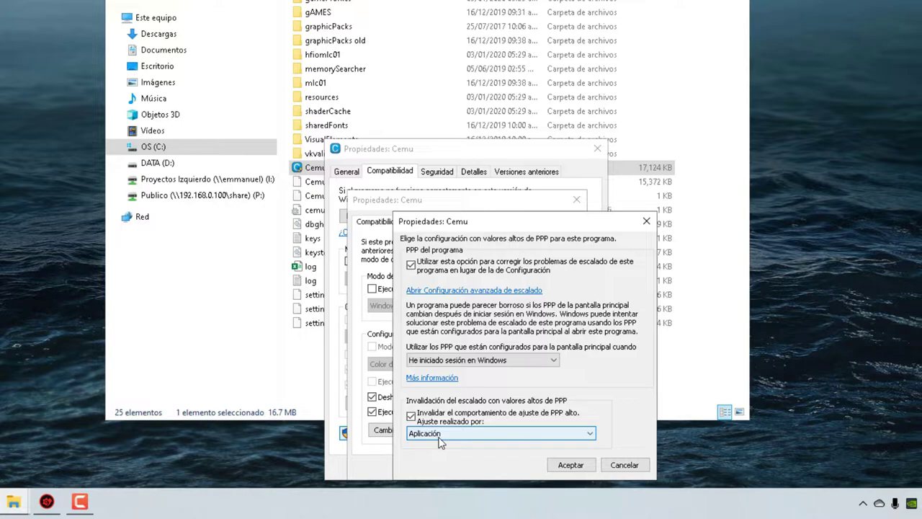
pyautogui.click(560, 466)
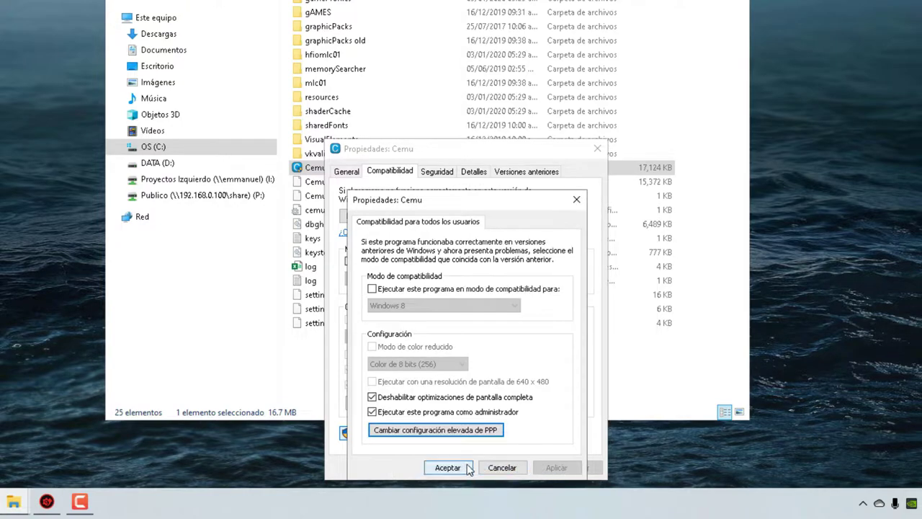
pyautogui.click(457, 472)
pyautogui.click(464, 466)
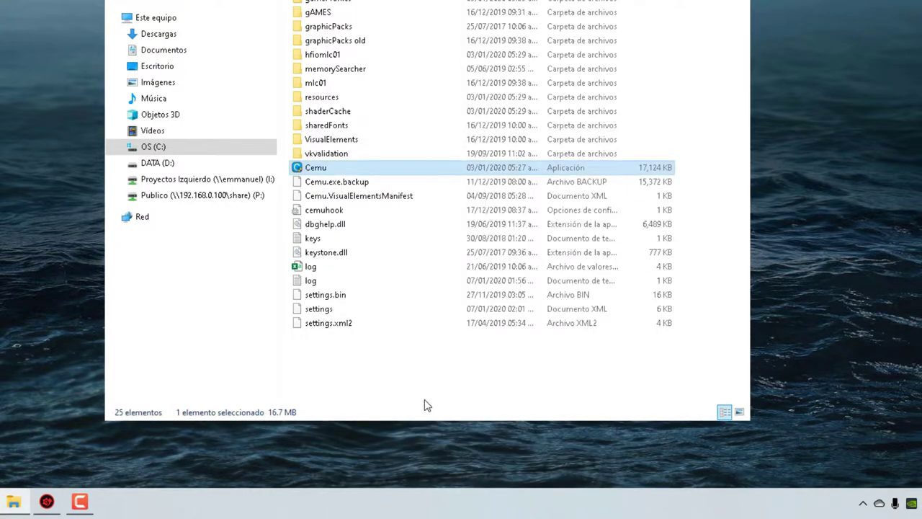
# Step: Launch Cemu from its folder and check for available updates
pyautogui.doubleClick(315, 173)
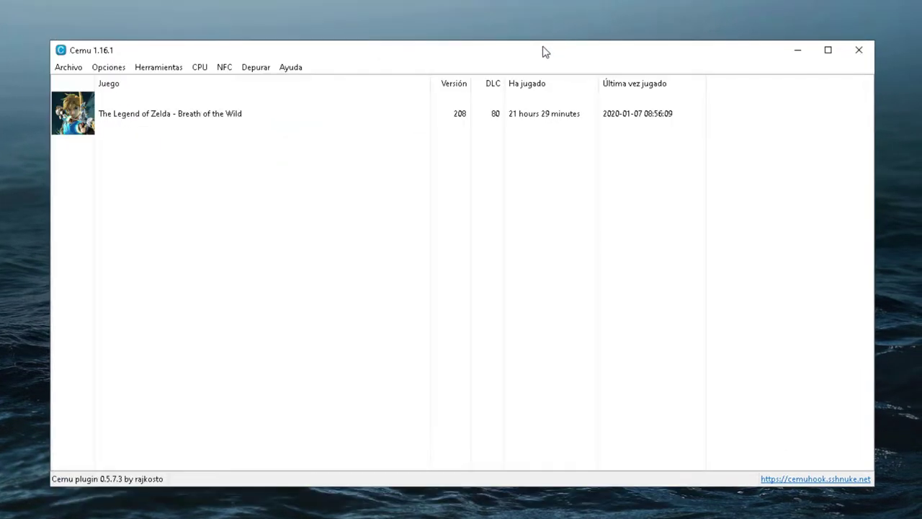
pyautogui.moveTo(541, 51); pyautogui.dragTo(507, 24)
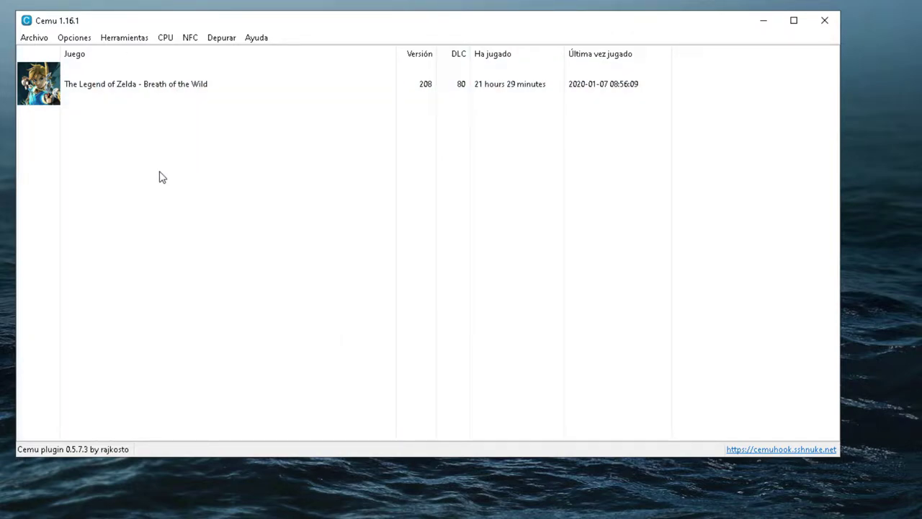
pyautogui.click(258, 38)
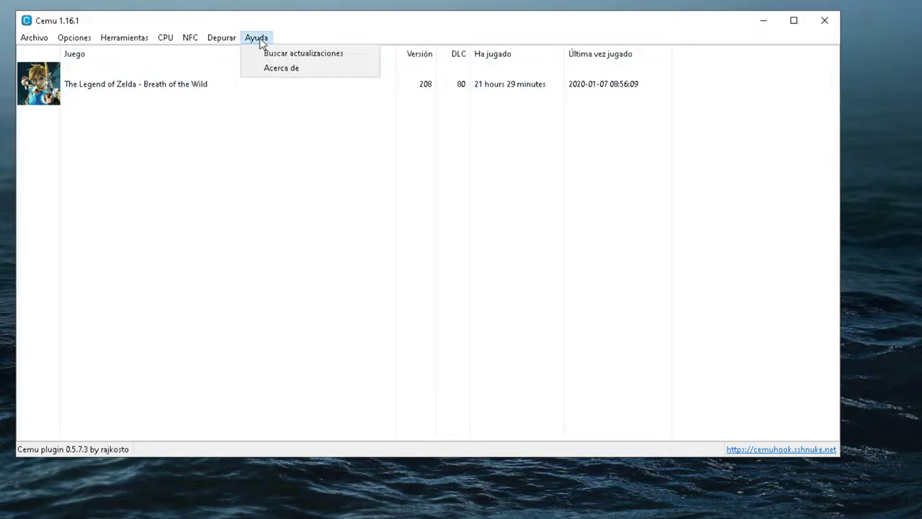
pyautogui.click(322, 58)
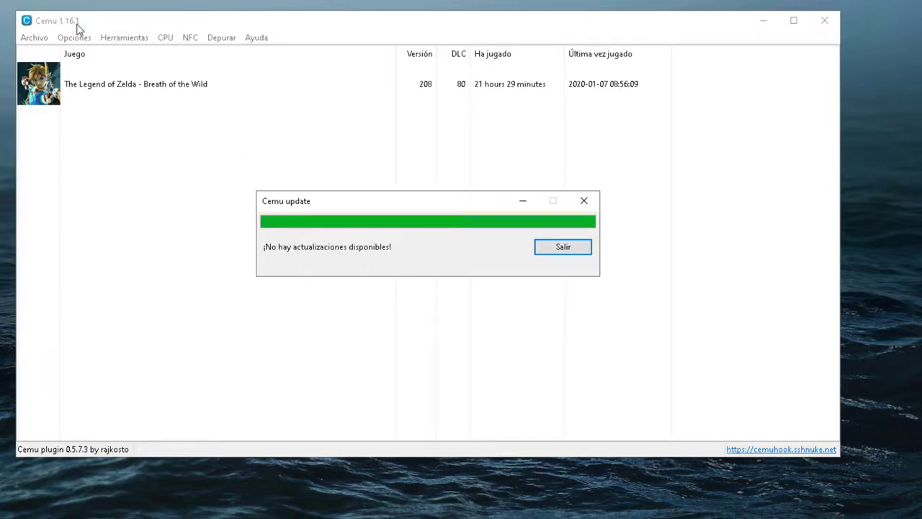
pyautogui.click(546, 247)
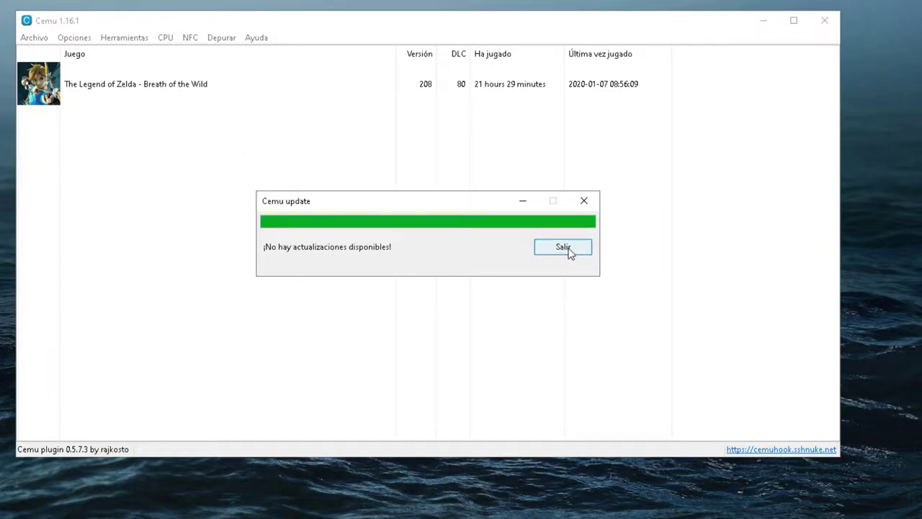
# Step: View the GPU buffer accuracy options and open Cemu's general configuration
pyautogui.click(75, 40)
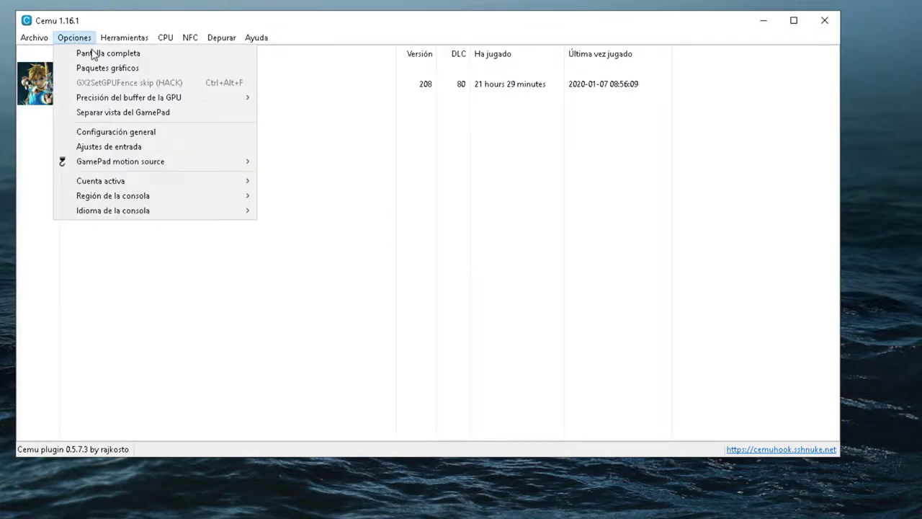
pyautogui.moveTo(136, 101)
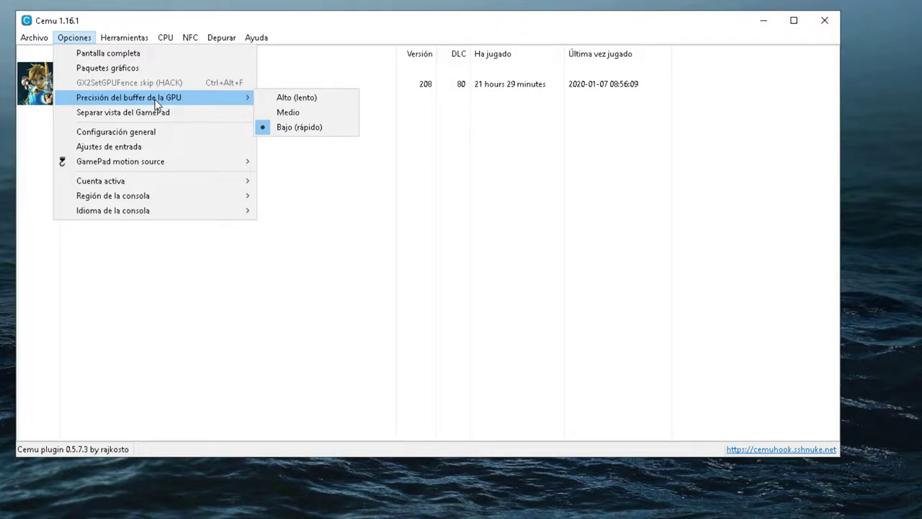
pyautogui.click(139, 137)
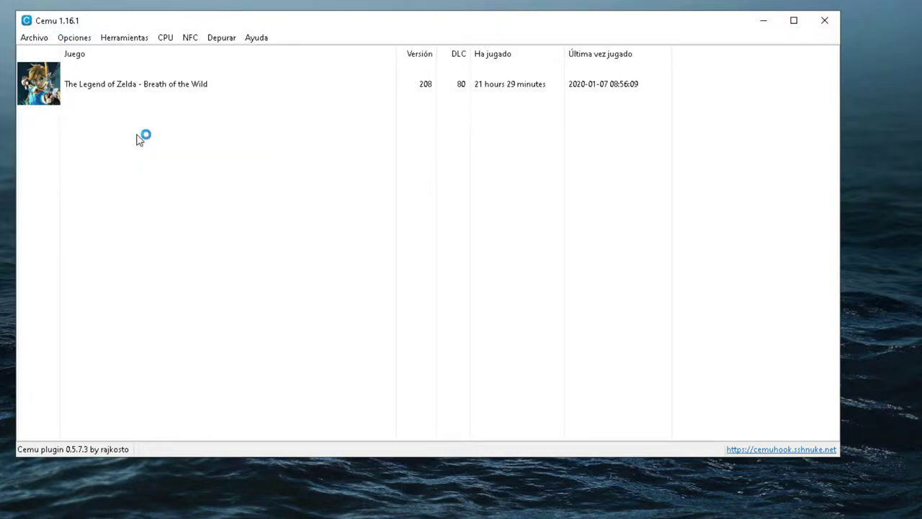
pyautogui.moveTo(267, 43); pyautogui.dragTo(261, 23)
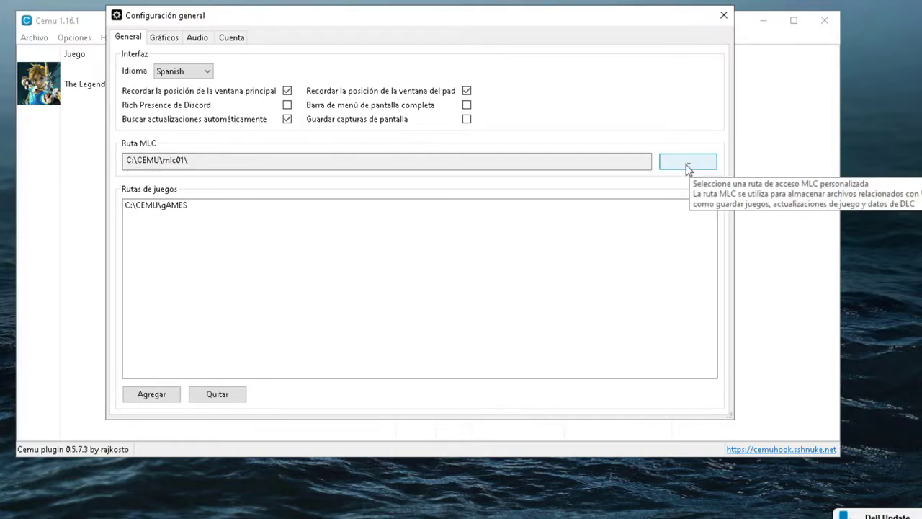
# Step: Select C:\CEMU\mlc01 as the MLC path, and view the folder selection for adding a game path without adding one
pyautogui.click(686, 166)
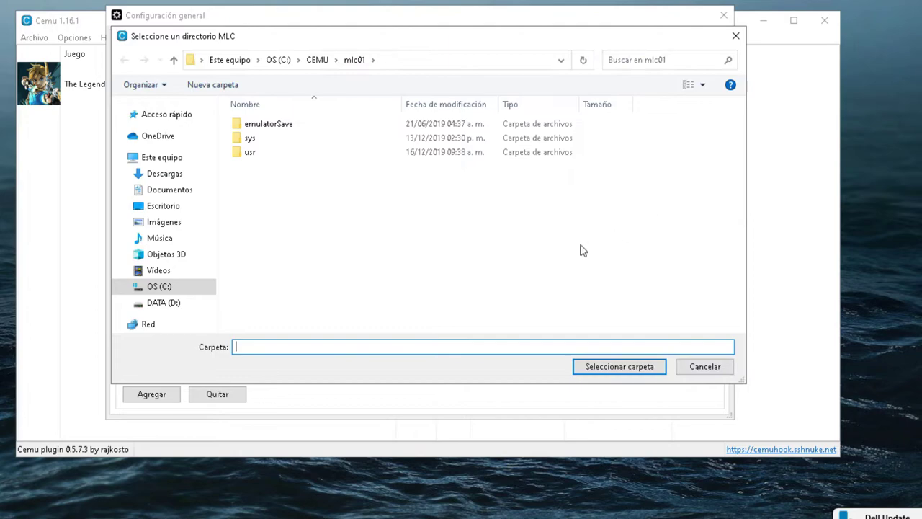
pyautogui.click(319, 61)
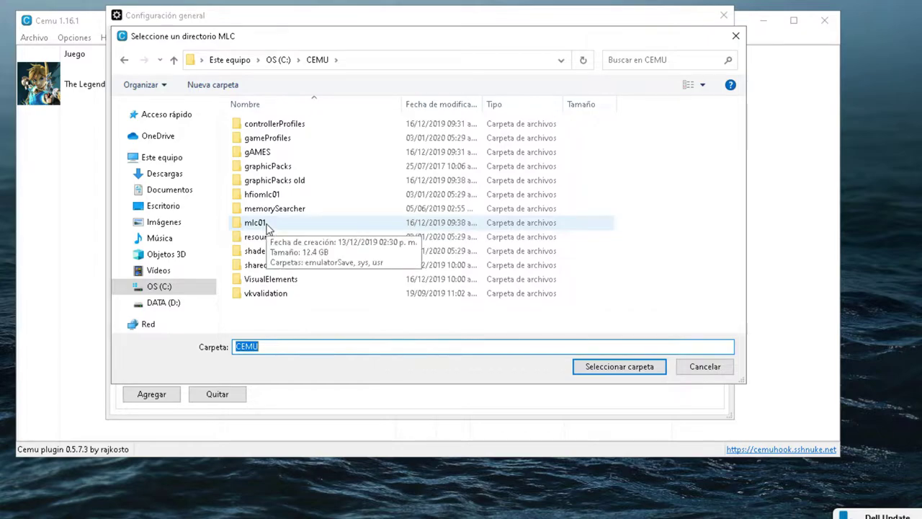
pyautogui.click(267, 225)
pyautogui.click(624, 369)
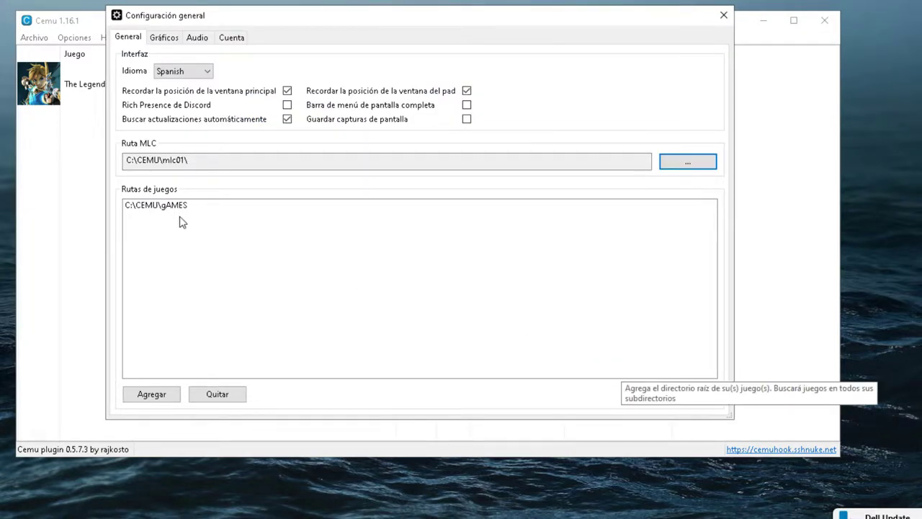
pyautogui.click(152, 395)
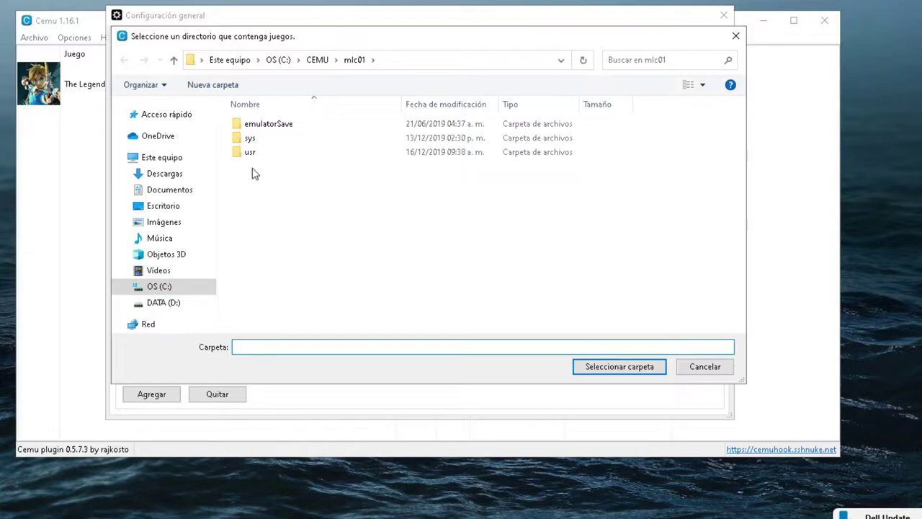
pyautogui.click(703, 367)
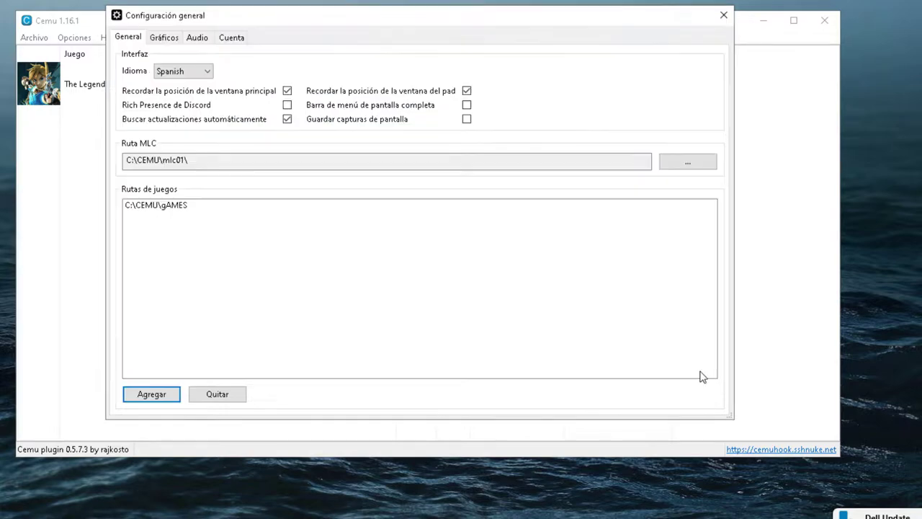
# Step: Inspect the available graphics APIs and graphics devices in the graphics settings, keeping Vulkan (experimental) and GeForce GTX 1050 Ti
pyautogui.click(164, 40)
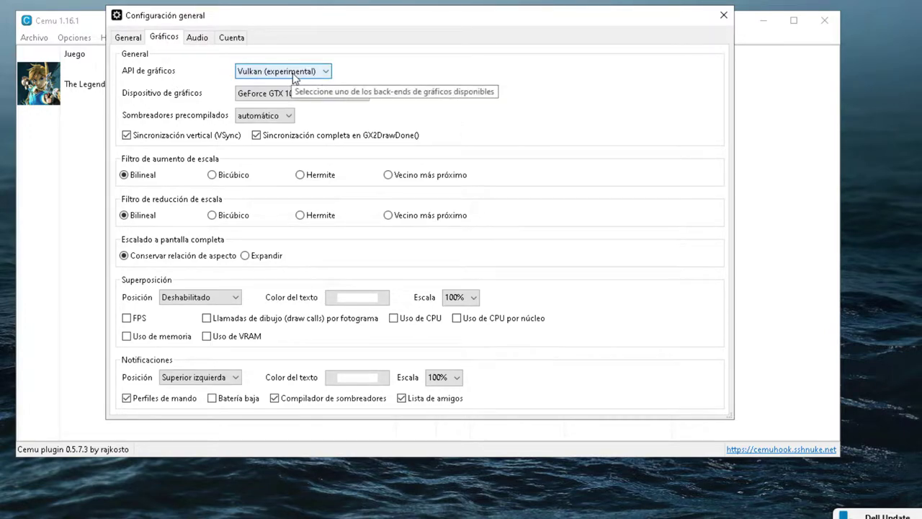
pyautogui.click(318, 72)
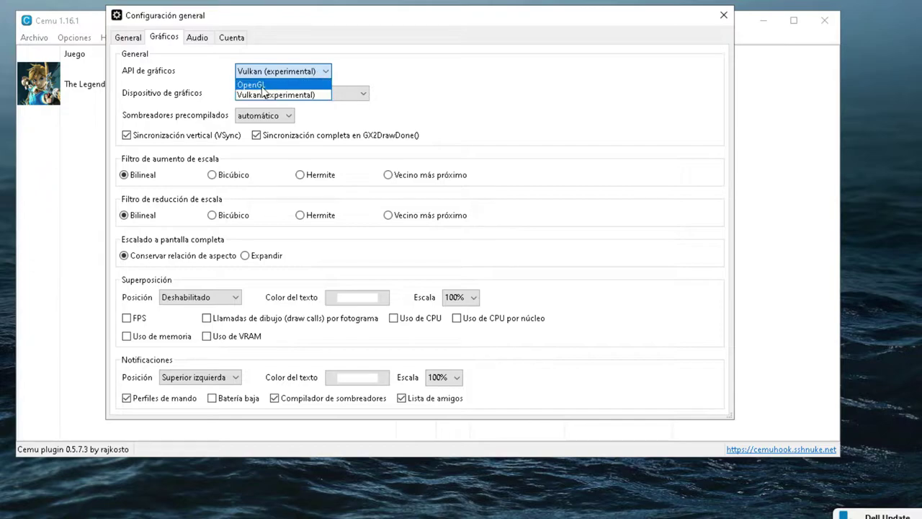
pyautogui.click(364, 77)
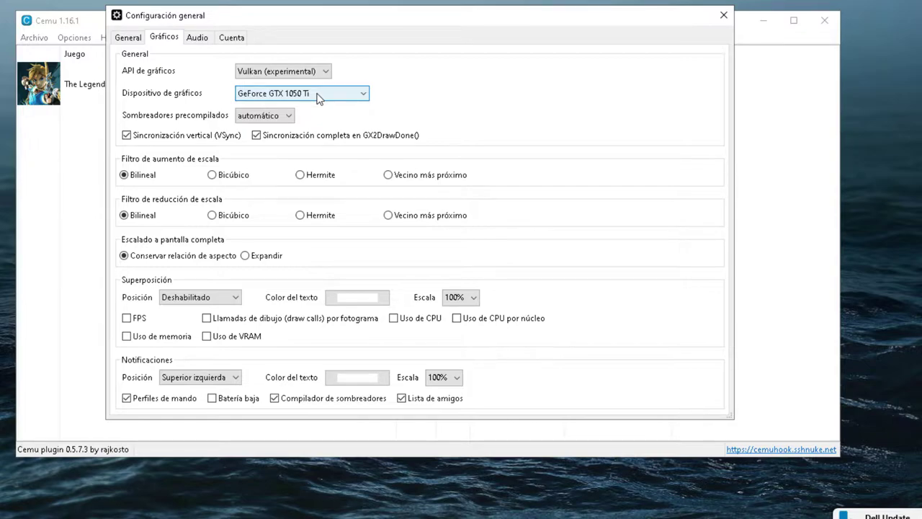
pyautogui.click(318, 95)
pyautogui.click(318, 99)
pyautogui.click(323, 73)
pyautogui.click(363, 79)
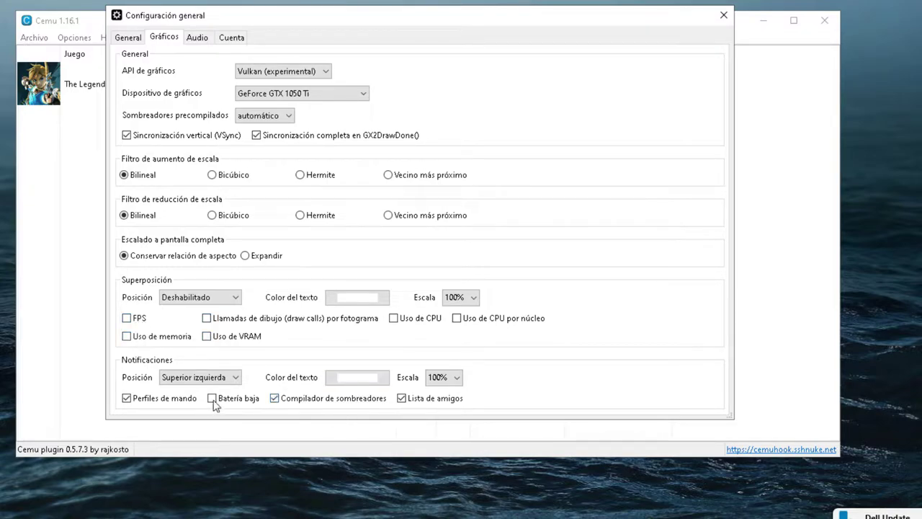
# Step: Review the audio settings and the account settings in the general configuration
pyautogui.click(197, 40)
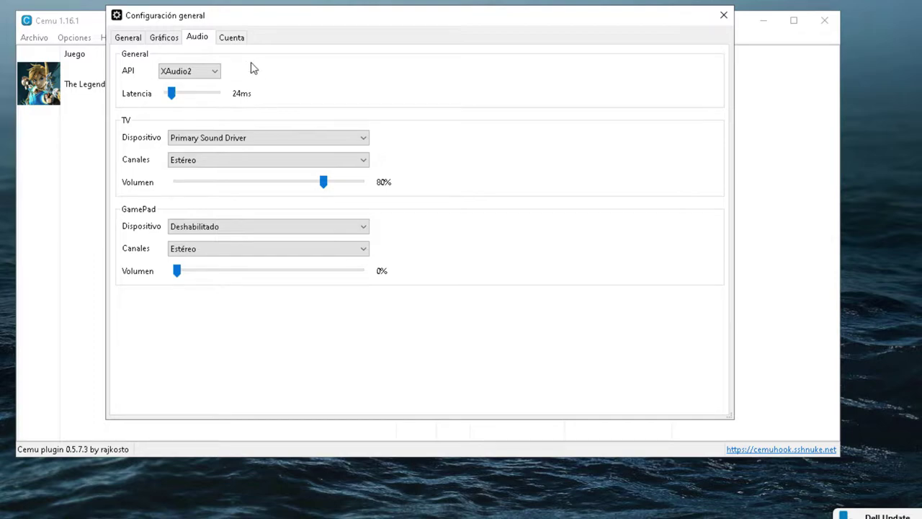
pyautogui.click(241, 40)
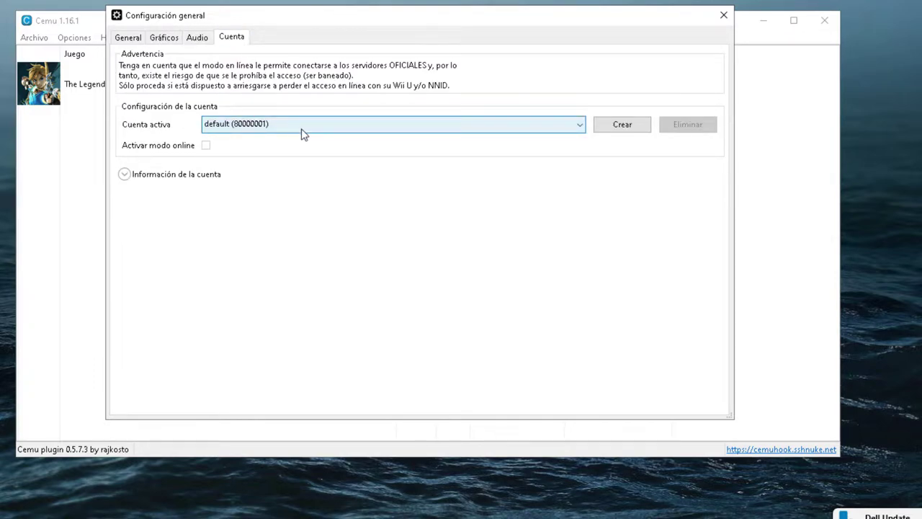
# Step: View the new account form without creating one, inspect the active account's information, and close the general configuration
pyautogui.click(617, 127)
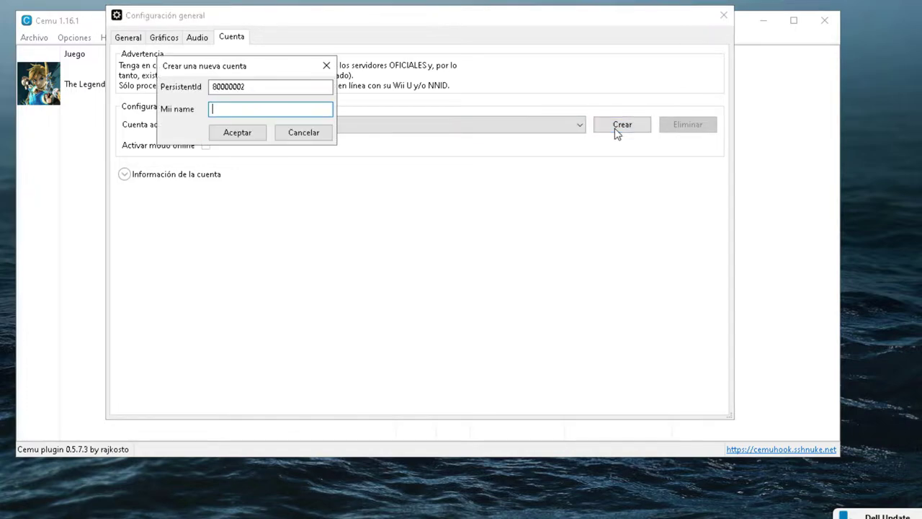
pyautogui.click(293, 132)
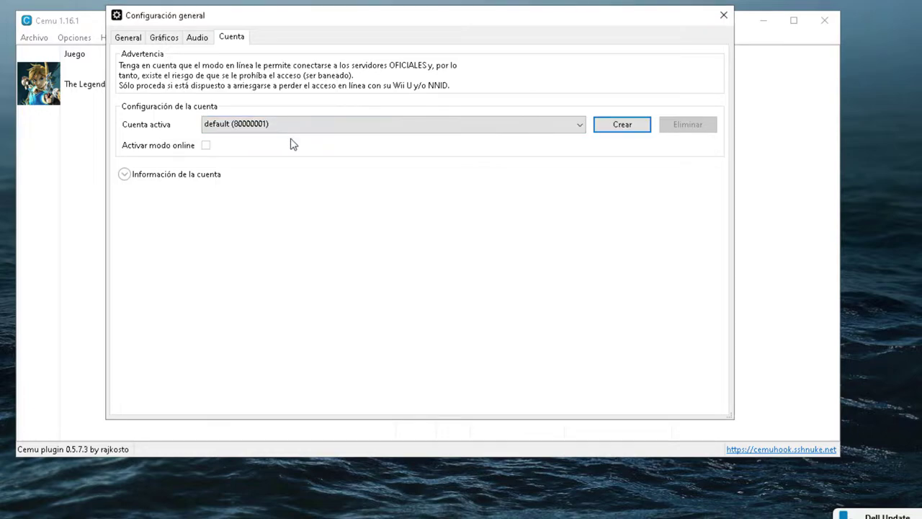
pyautogui.click(124, 174)
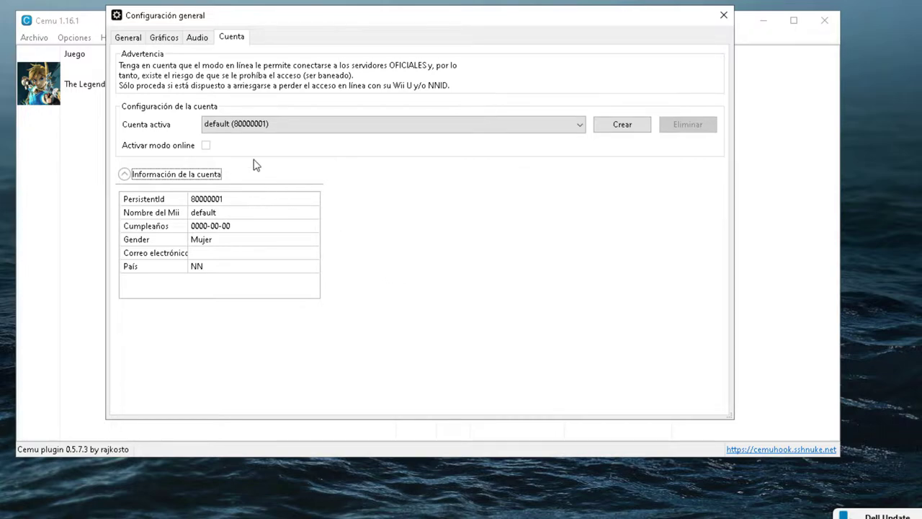
pyautogui.click(723, 18)
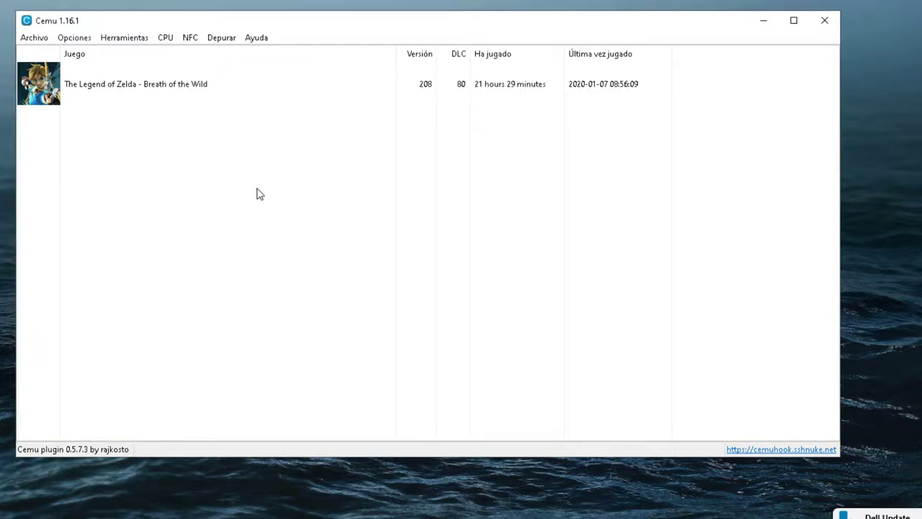
# Step: Load the XBox Mando profile for Controller 1 in the input settings and close them
pyautogui.click(81, 39)
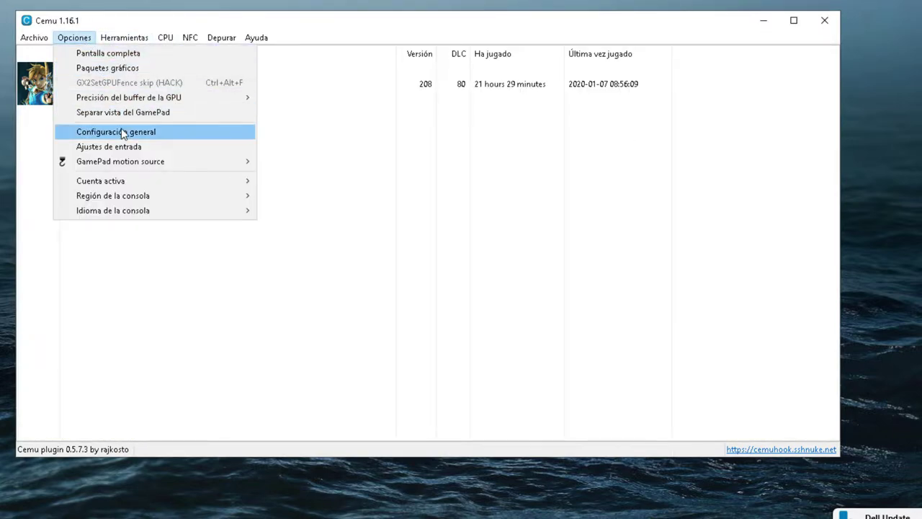
pyautogui.click(127, 149)
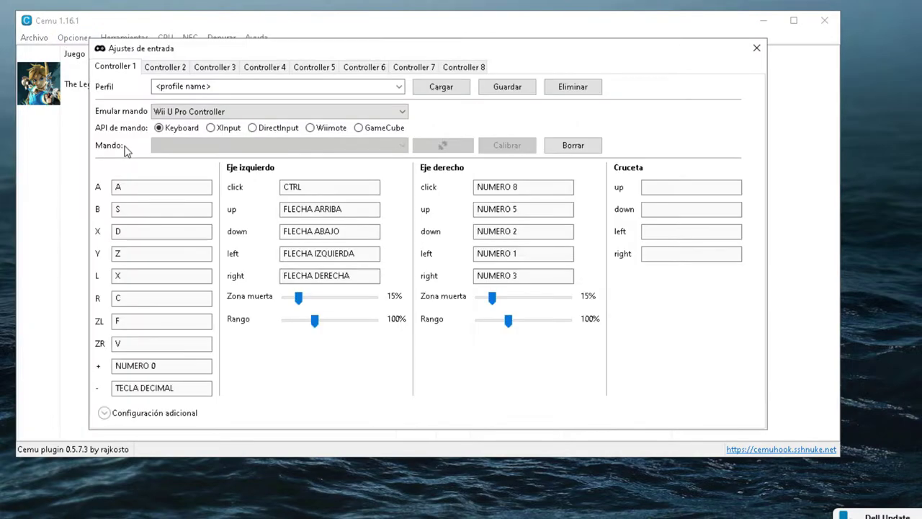
pyautogui.click(398, 87)
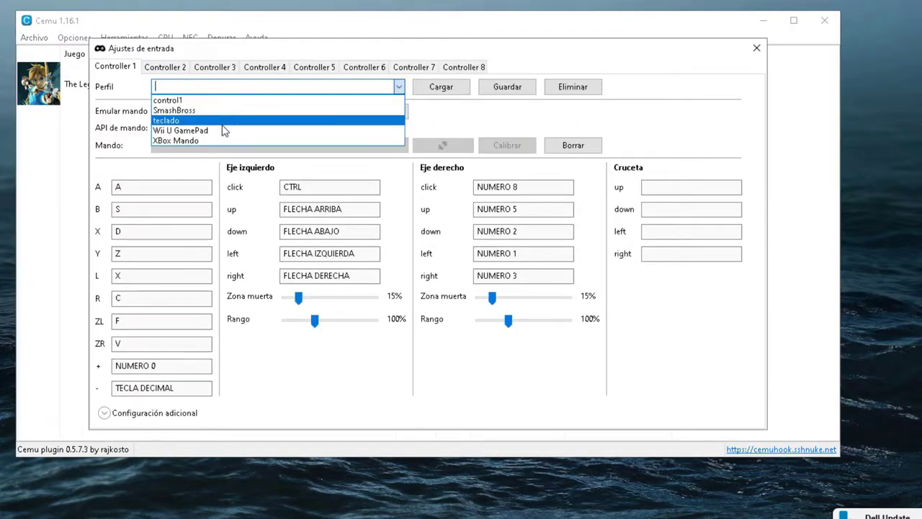
pyautogui.click(216, 139)
pyautogui.click(441, 89)
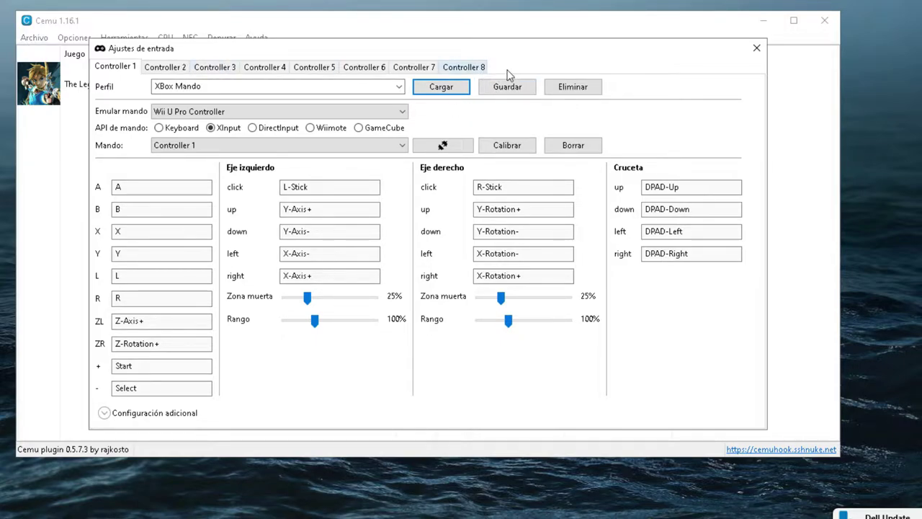
pyautogui.click(756, 48)
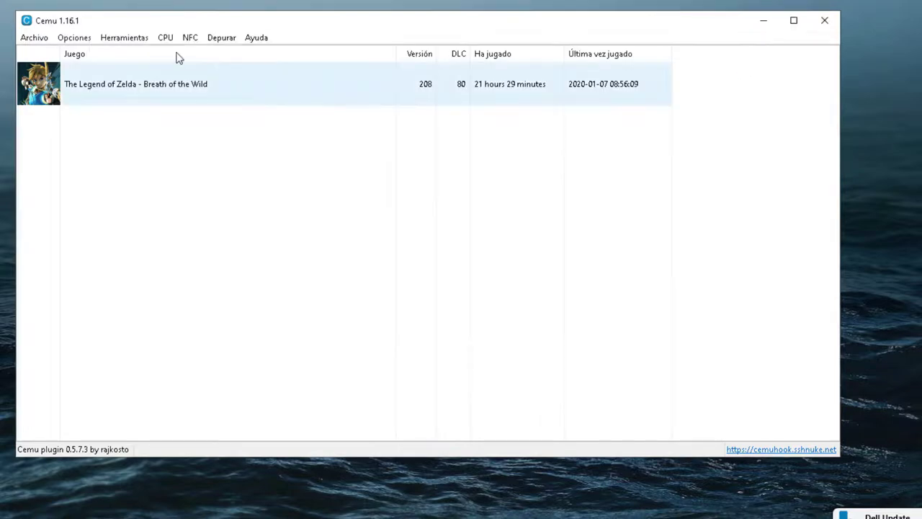
# Step: Review the available console region and language options, and the CPU mode and affinity options
pyautogui.click(75, 37)
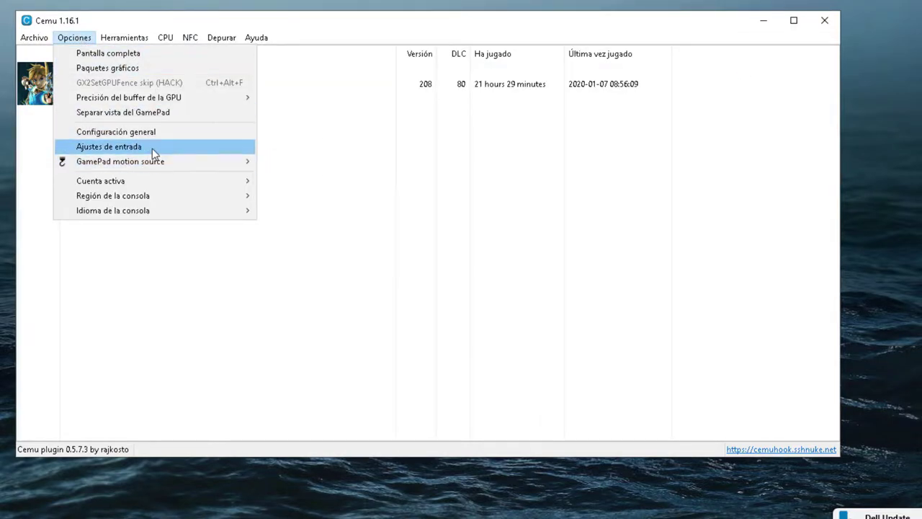
pyautogui.moveTo(154, 184)
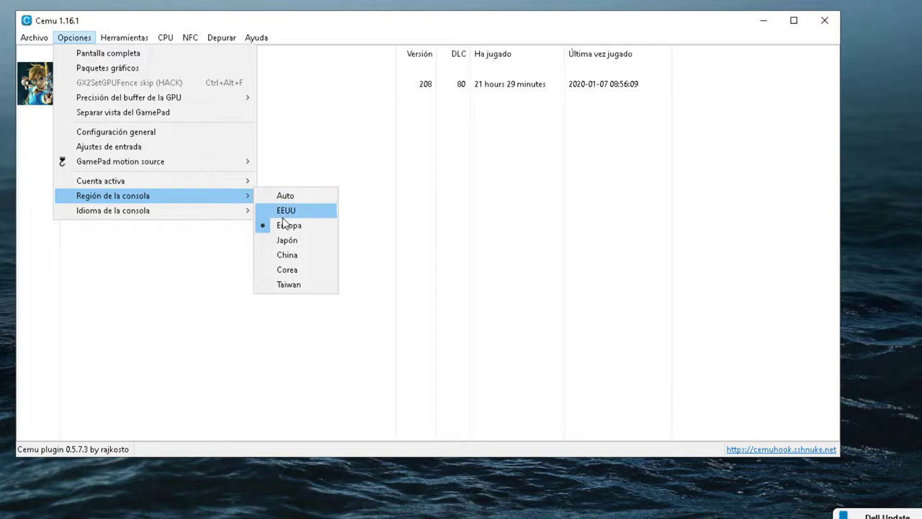
pyautogui.moveTo(191, 208)
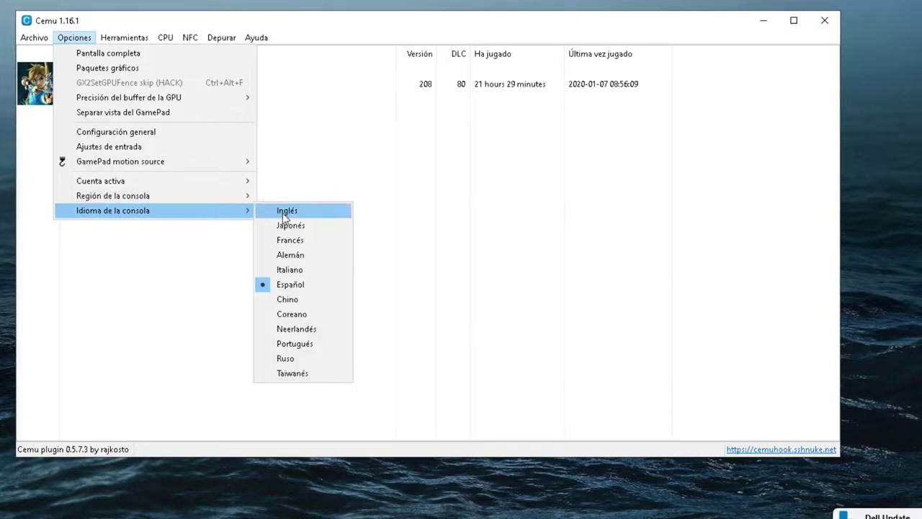
pyautogui.moveTo(165, 37)
pyautogui.moveTo(185, 56)
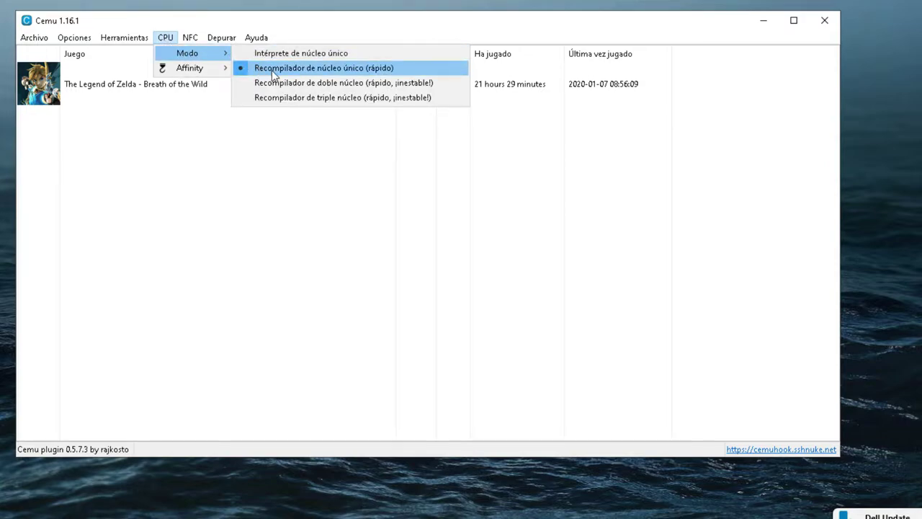
pyautogui.moveTo(216, 68)
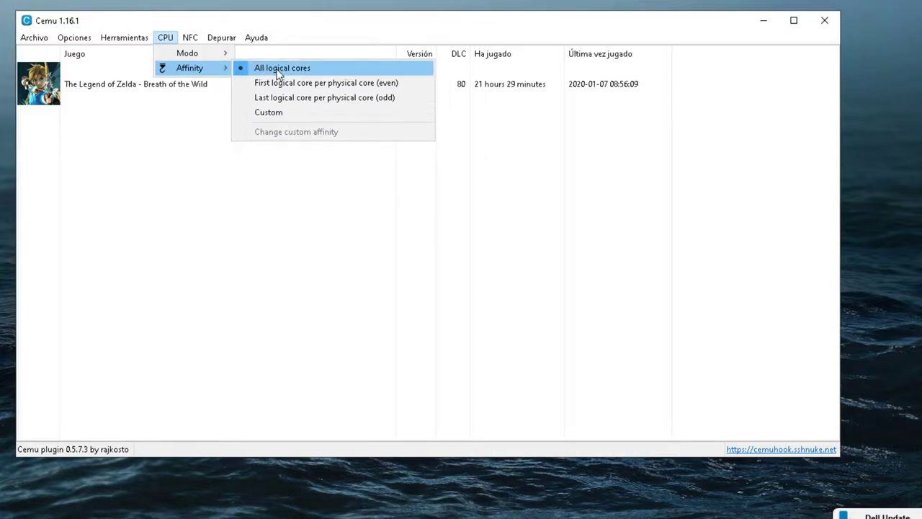
# Step: Review the debugging options for disabling CPU extensions, the custom timer, MM timer accuracy and Cemuhook H264
pyautogui.moveTo(214, 43)
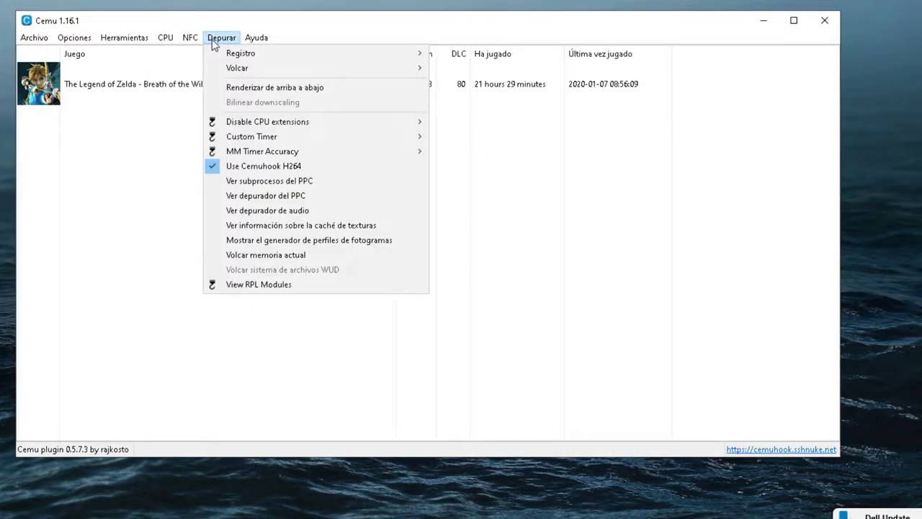
pyautogui.moveTo(249, 57)
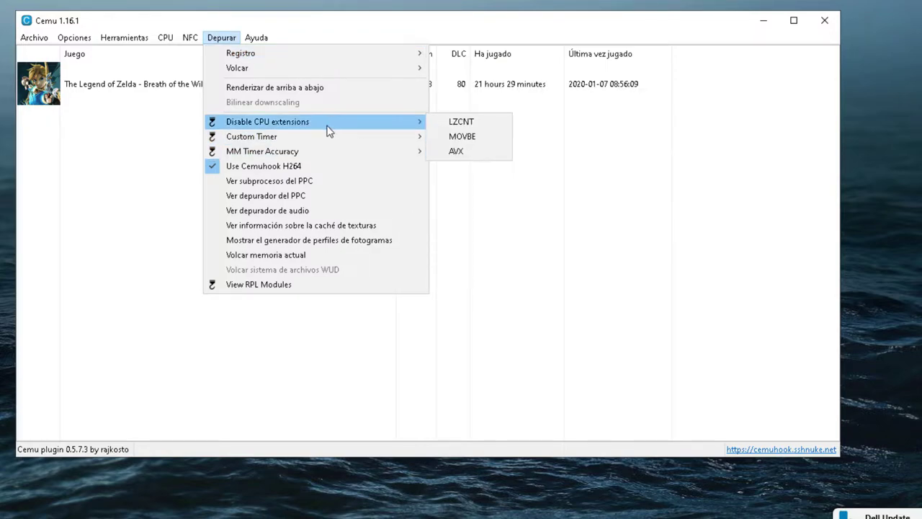
pyautogui.moveTo(303, 139)
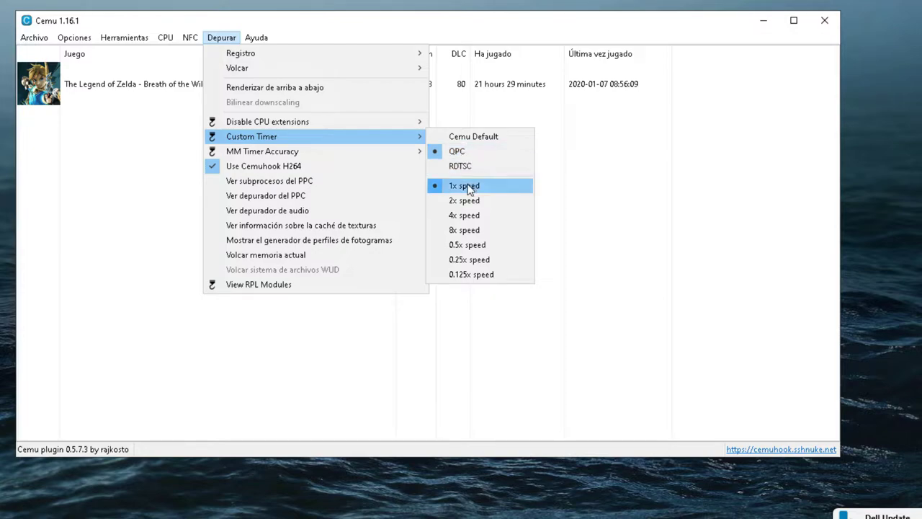
pyautogui.moveTo(343, 152)
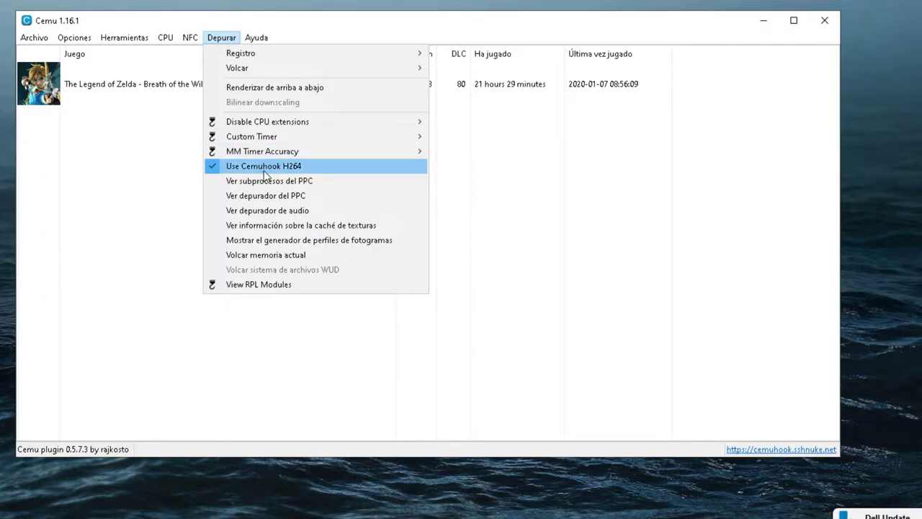
pyautogui.click(133, 155)
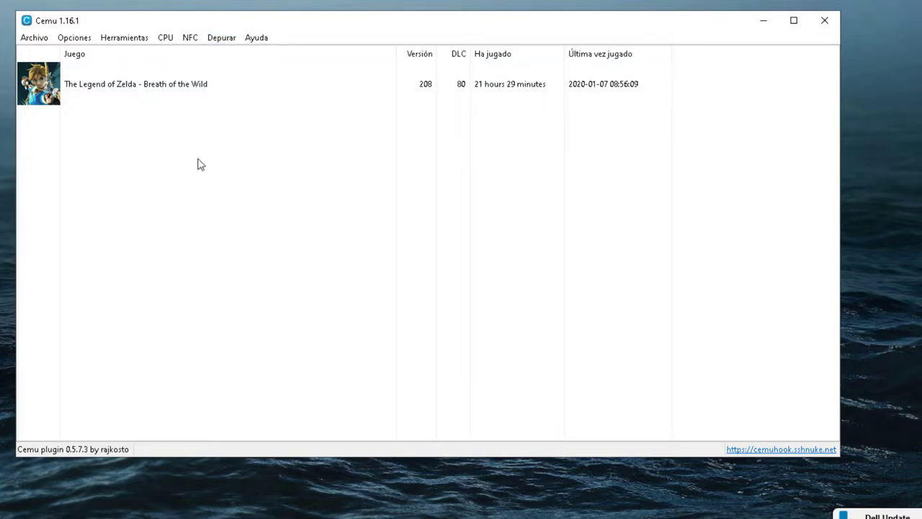
# Step: Open the graphic packs for The Legend of Zelda: Breath of the Wild and download the latest community graphic packs
pyautogui.click(149, 92)
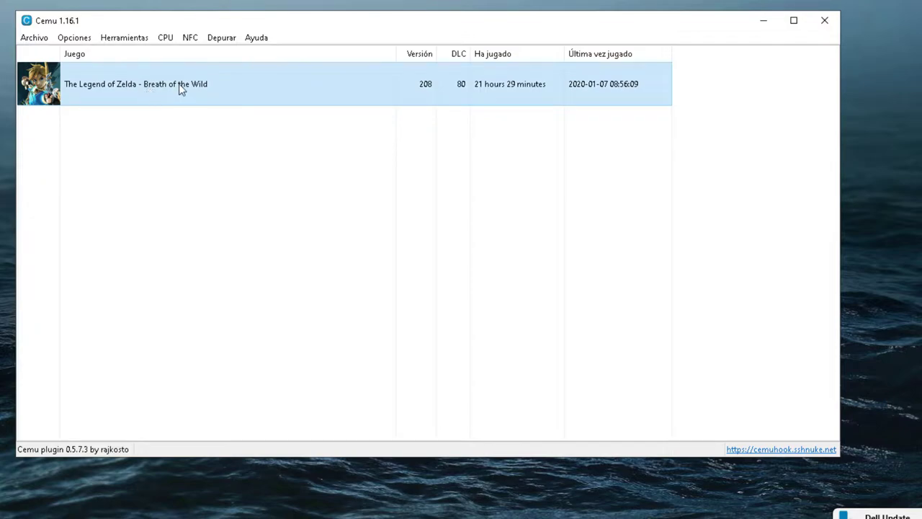
pyautogui.rightClick(158, 90)
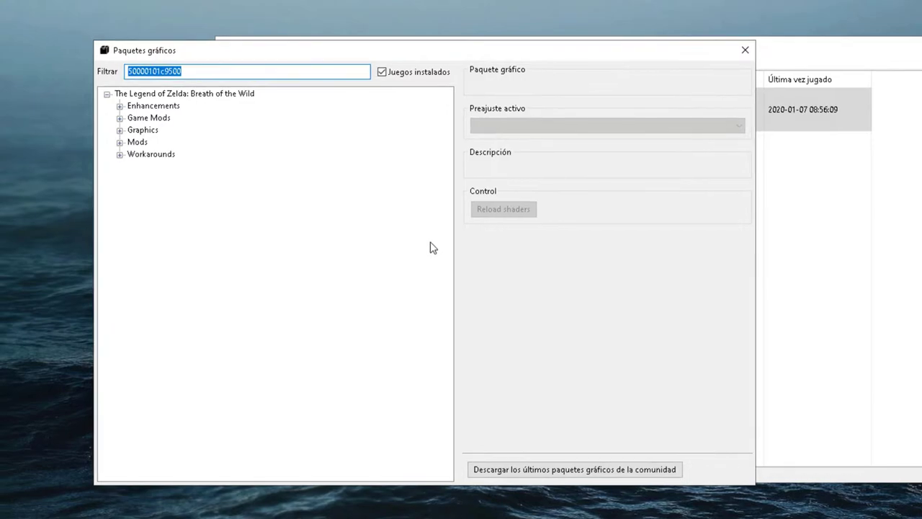
pyautogui.click(552, 474)
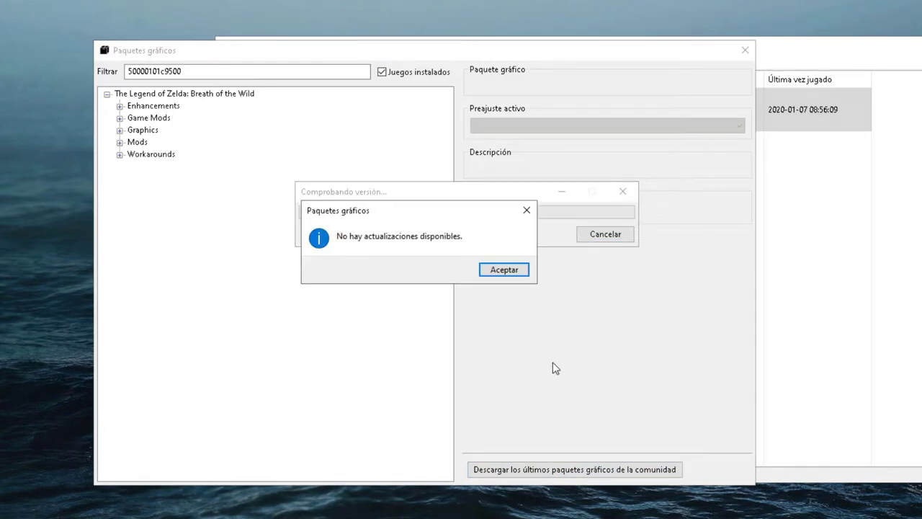
pyautogui.moveTo(418, 210); pyautogui.dragTo(473, 196)
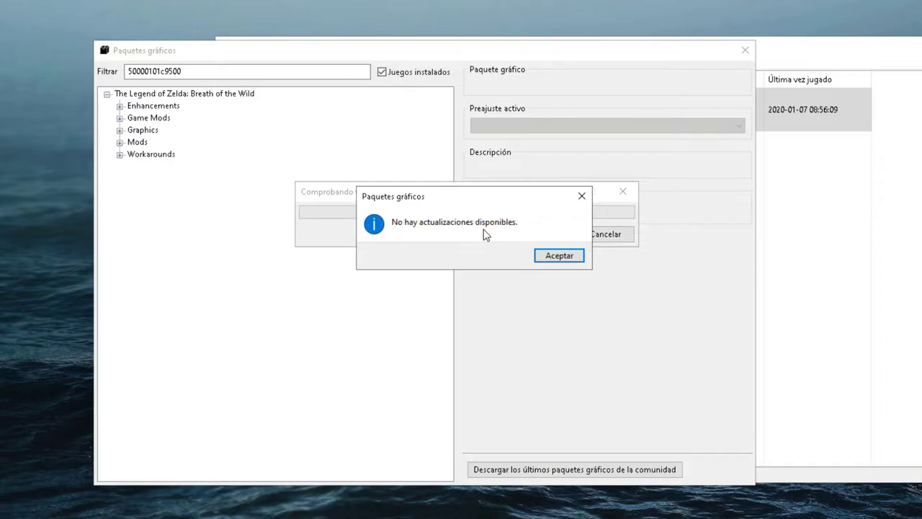
pyautogui.click(547, 262)
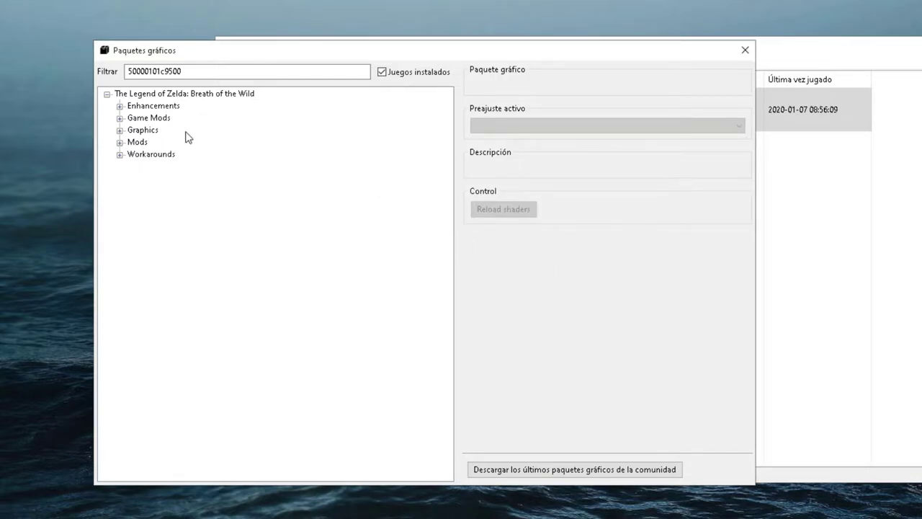
# Step: Inspect the Enhancements and Graphics packs, including the Resolution pack's active preset and the Shadow Resolution presets, without changing them
pyautogui.click(120, 106)
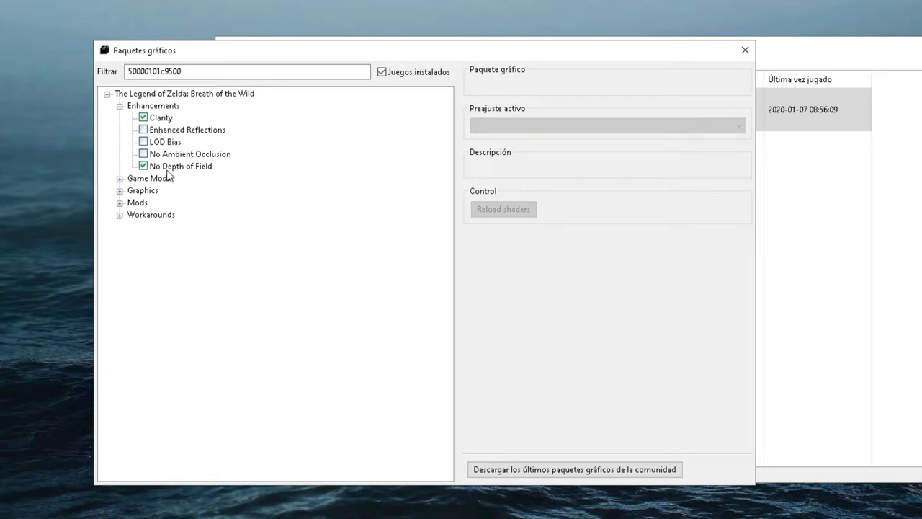
pyautogui.click(120, 190)
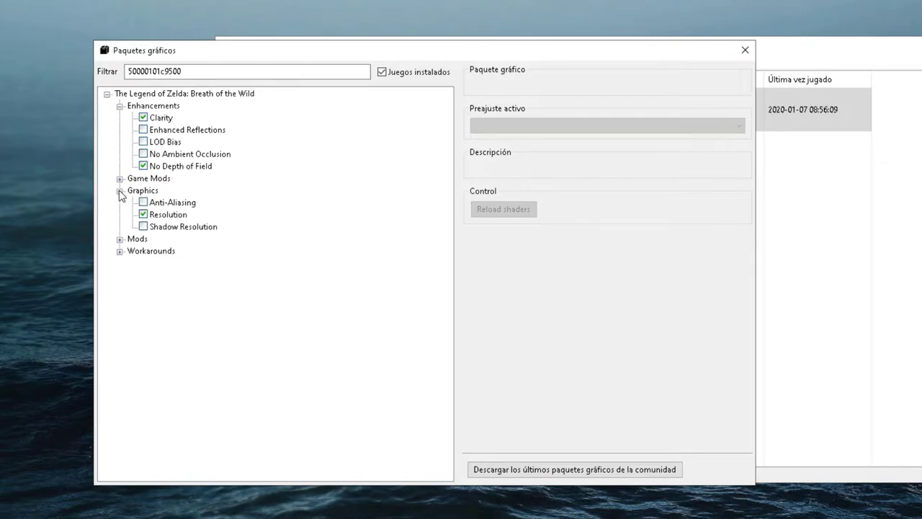
pyautogui.click(174, 220)
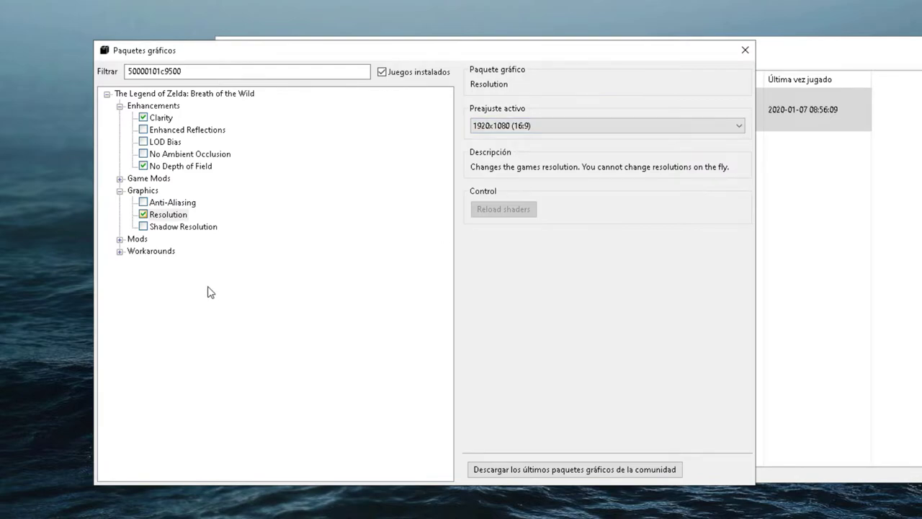
pyautogui.click(198, 231)
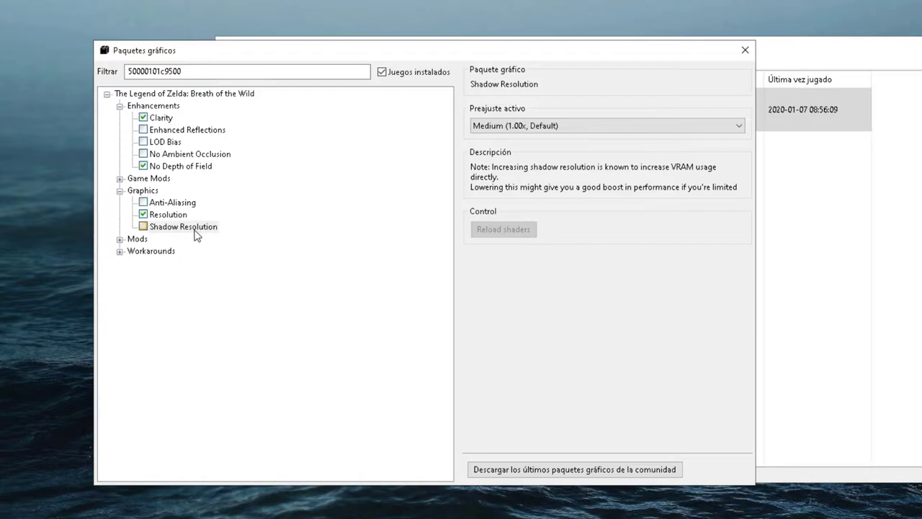
pyautogui.click(592, 126)
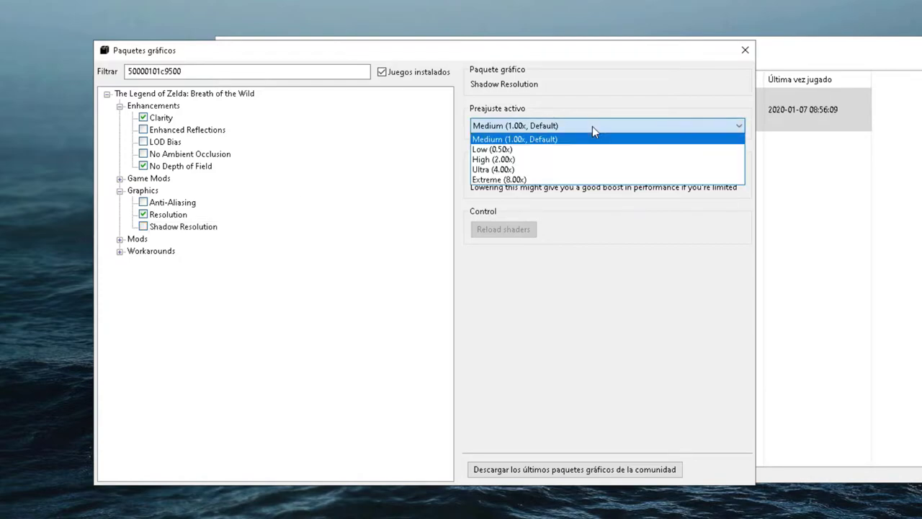
pyautogui.click(461, 202)
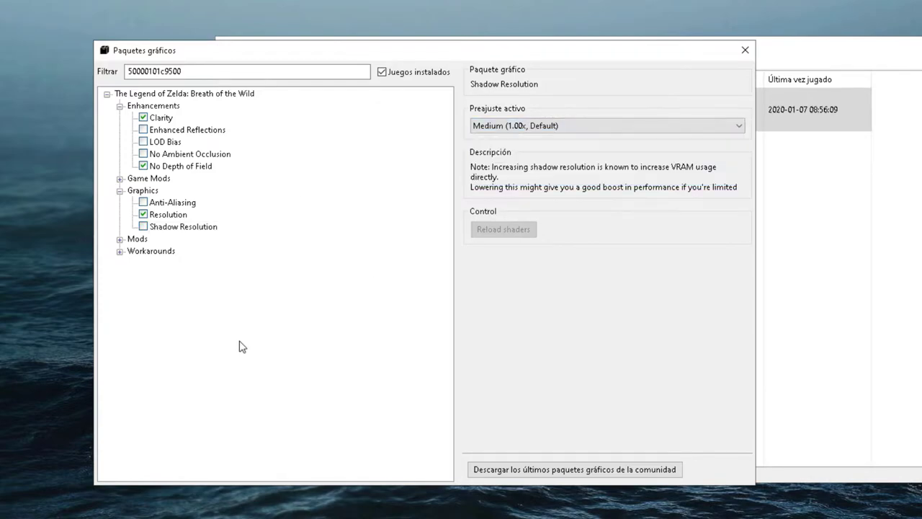
# Step: Inspect the FPS++ mods: Dynamic Gamespeed, Fence Method, NPC Stutter Fix and Set FPS Limit
pyautogui.click(119, 239)
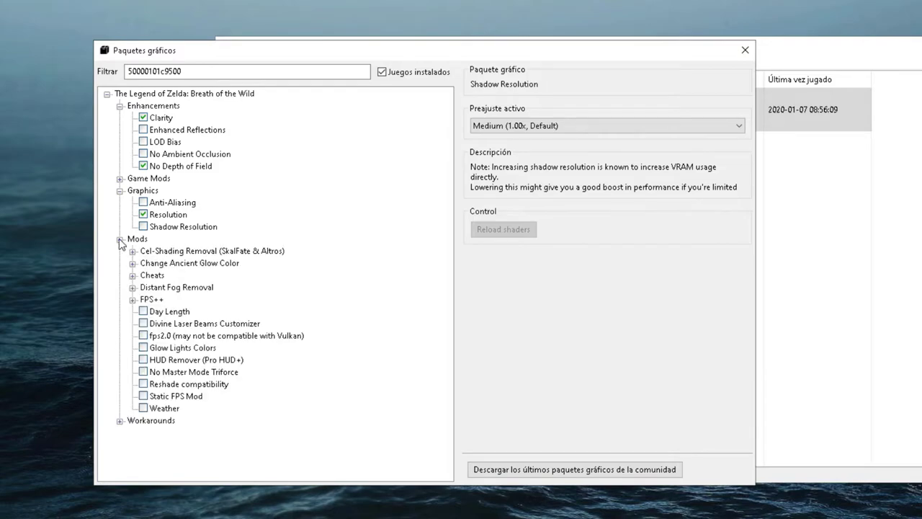
pyautogui.click(133, 300)
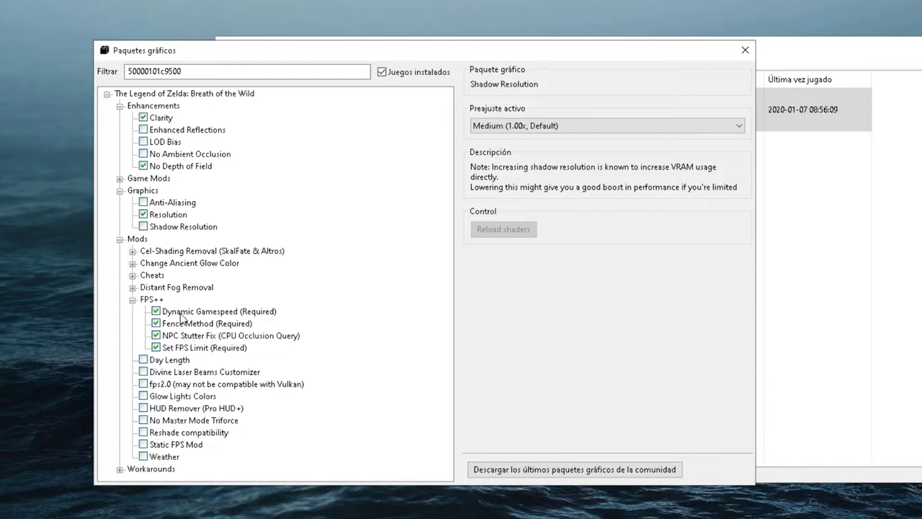
pyautogui.click(181, 312)
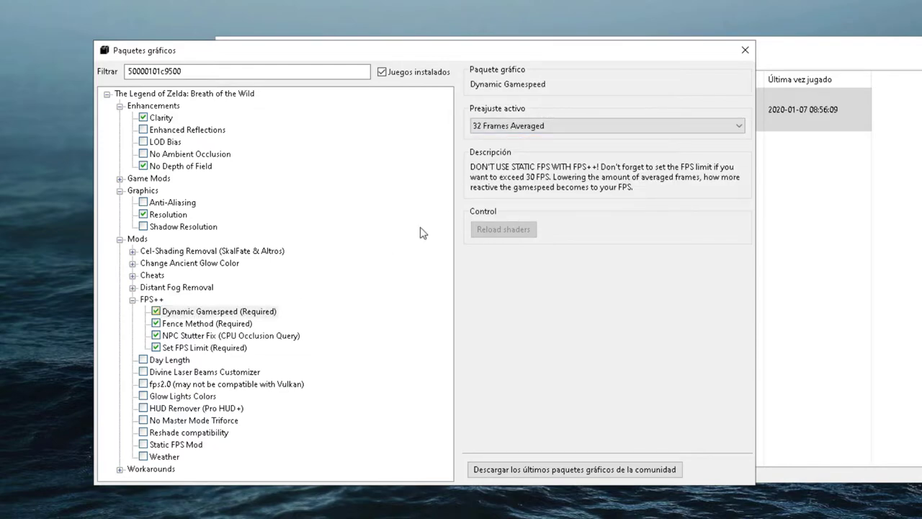
pyautogui.click(203, 325)
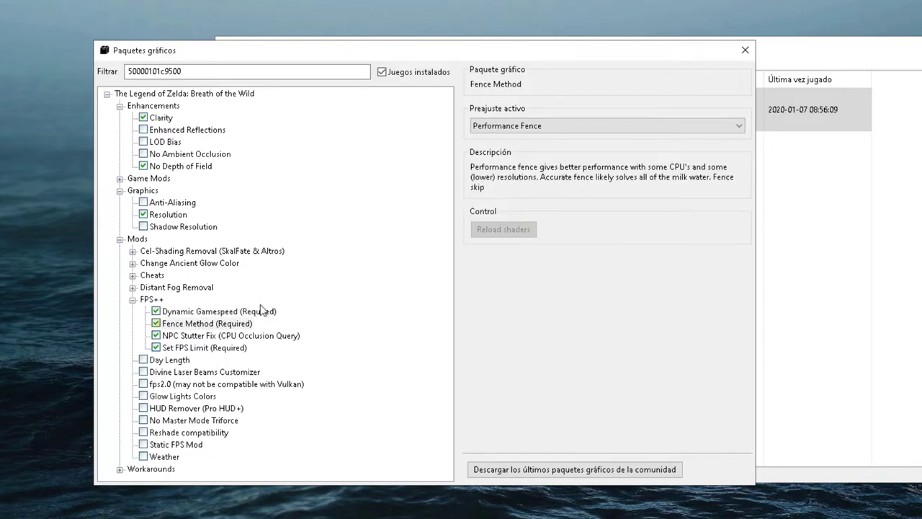
pyautogui.click(192, 336)
pyautogui.click(199, 350)
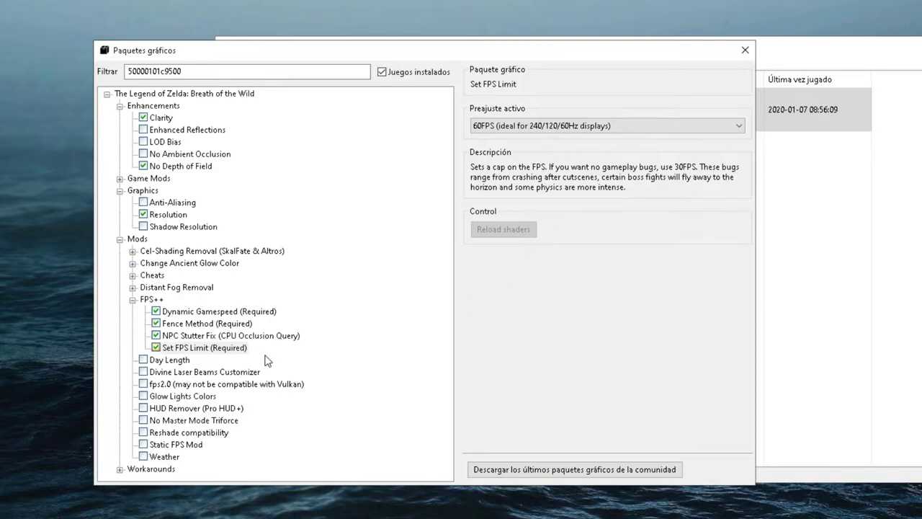
# Step: Inspect the Workarounds graphic packs, including the GPU specific workarounds for OpenGL, and close the graphic packs window
pyautogui.click(120, 470)
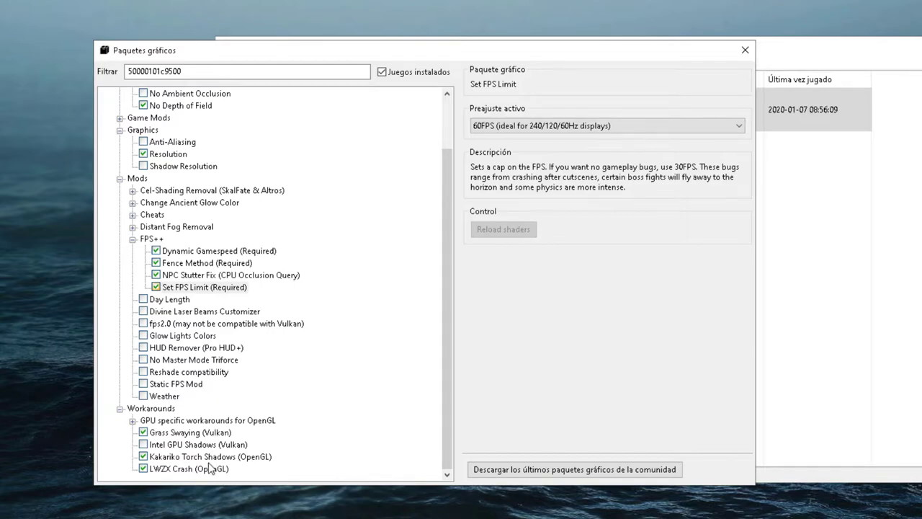
pyautogui.click(132, 421)
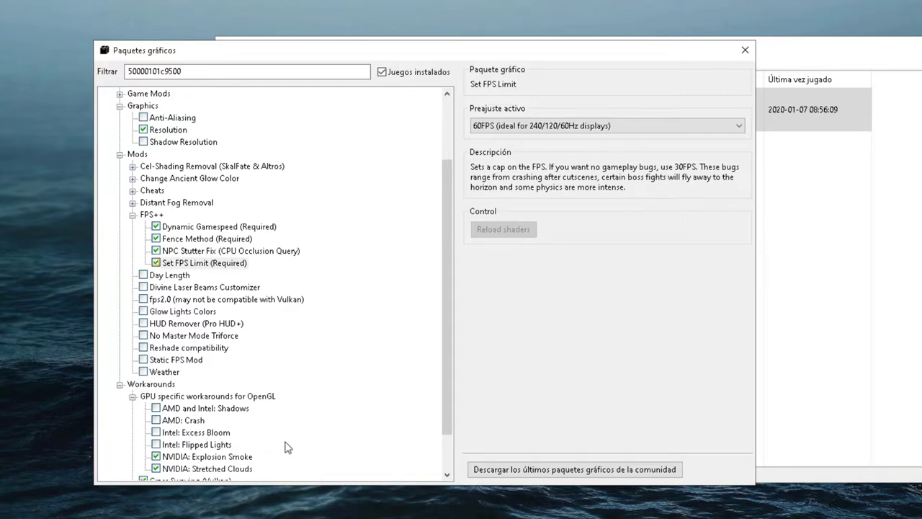
pyautogui.scroll(-1, 288, 443)
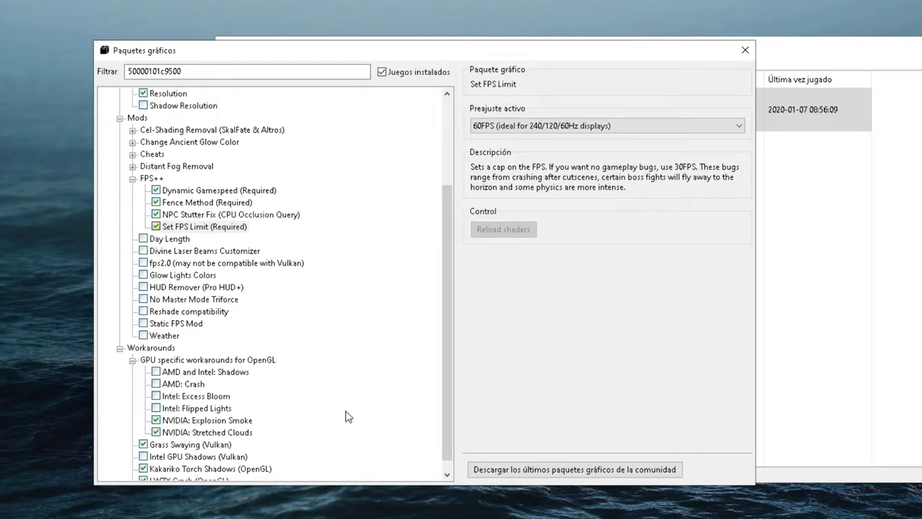
pyautogui.scroll(-1, 446, 421)
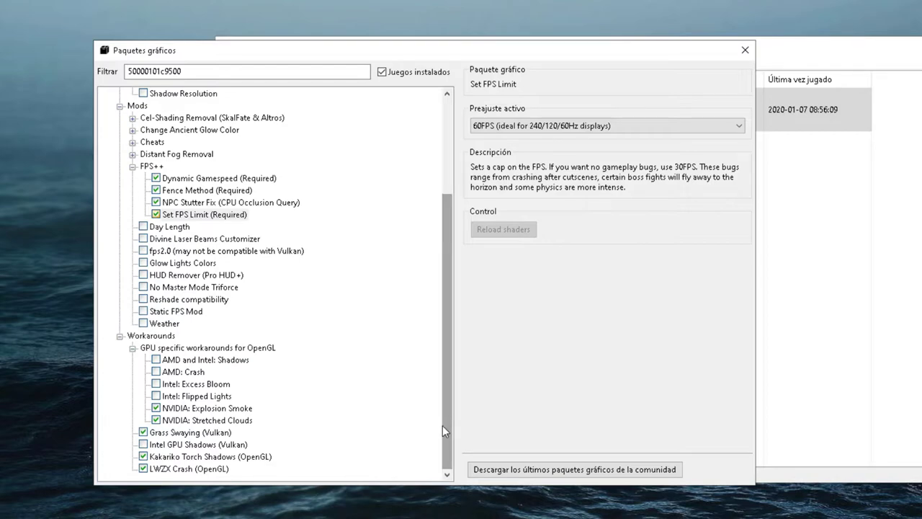
pyautogui.click(746, 49)
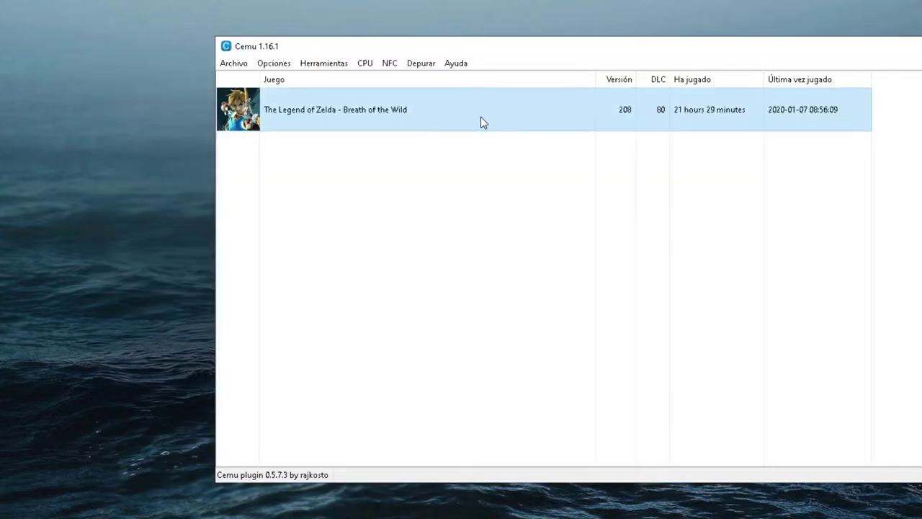
# Step: In Breath of the Wild's game profile, set the thread quantum to 100000 cycles and the CPU mode to Recompilador de triple núcleo
pyautogui.rightClick(344, 118)
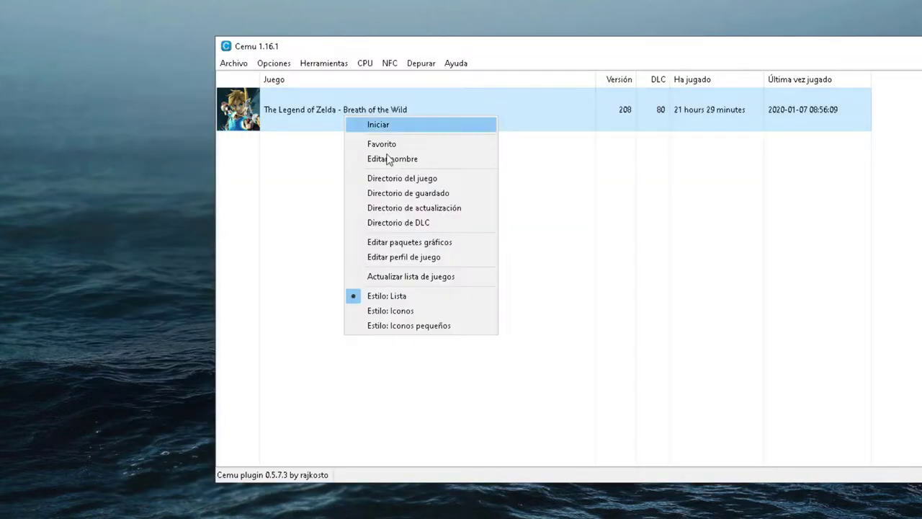
pyautogui.click(401, 259)
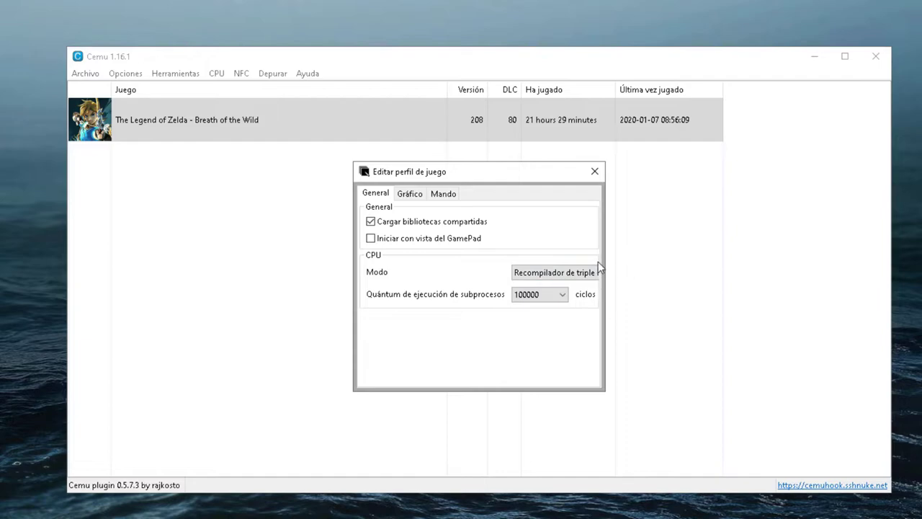
pyautogui.moveTo(607, 266); pyautogui.dragTo(647, 264)
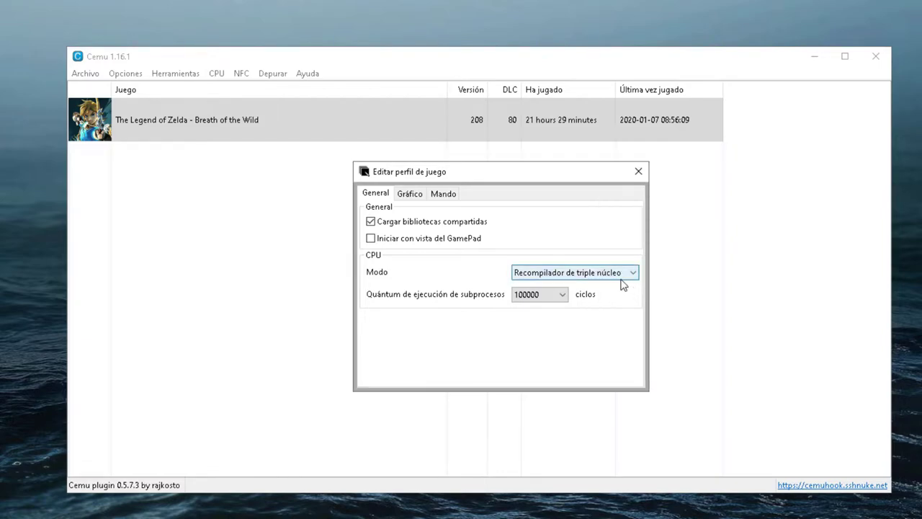
pyautogui.click(622, 282)
pyautogui.click(620, 280)
pyautogui.click(559, 294)
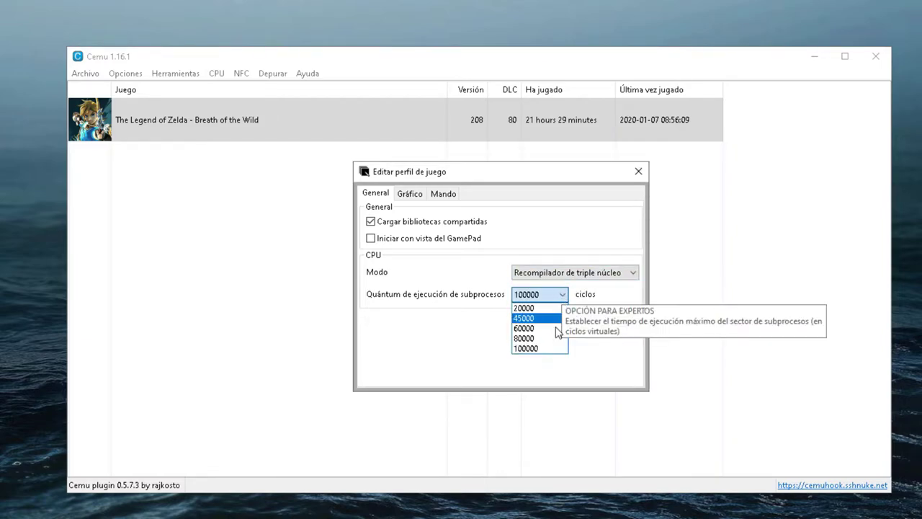
pyautogui.click(541, 350)
pyautogui.click(572, 275)
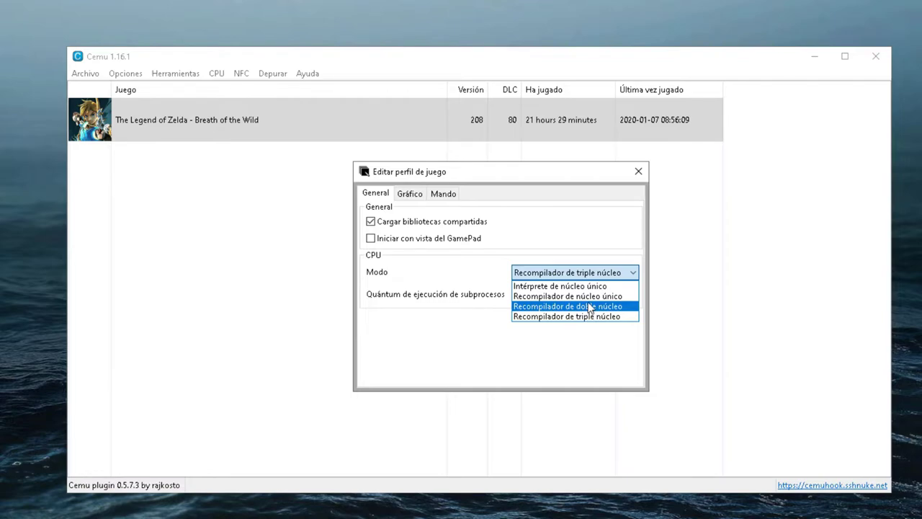
pyautogui.press('Up')
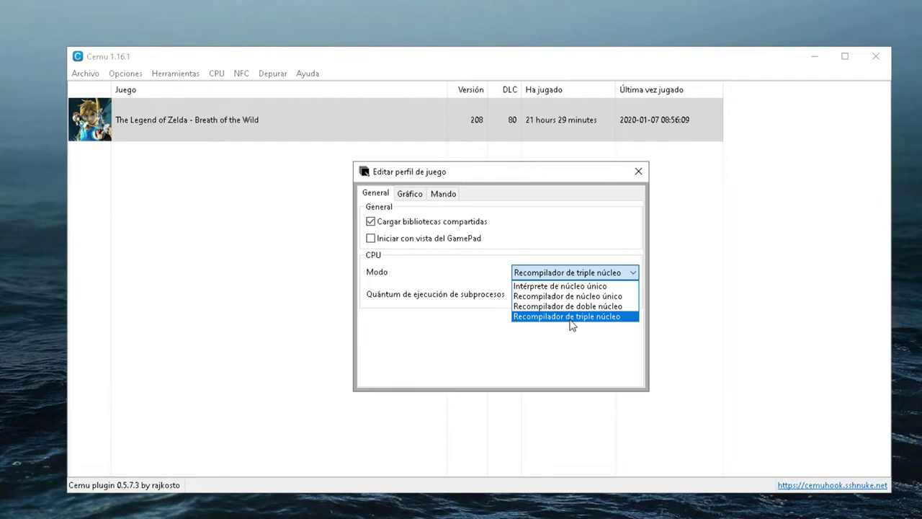
pyautogui.click(576, 317)
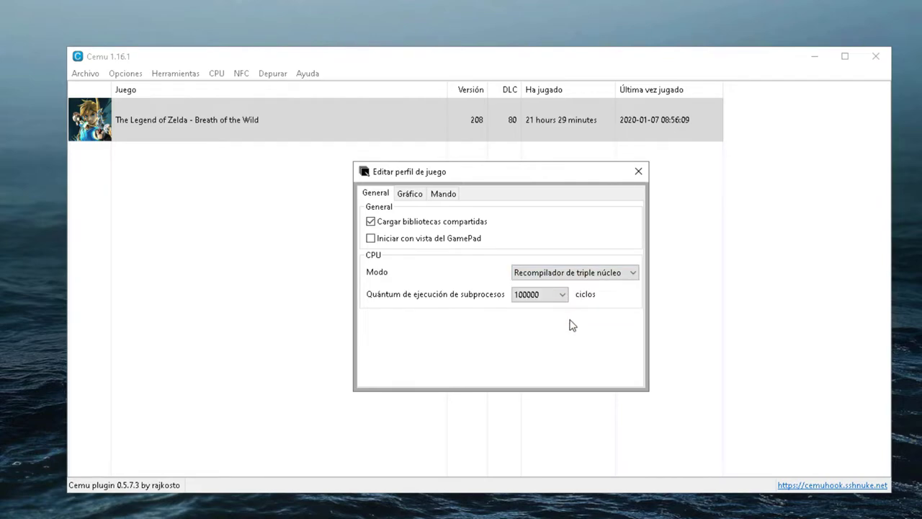
# Step: Review the profile's graphics options: extended texture readback, precompiled shaders, accurate shader multiplication and GPU buffer cache accuracy
pyautogui.click(412, 193)
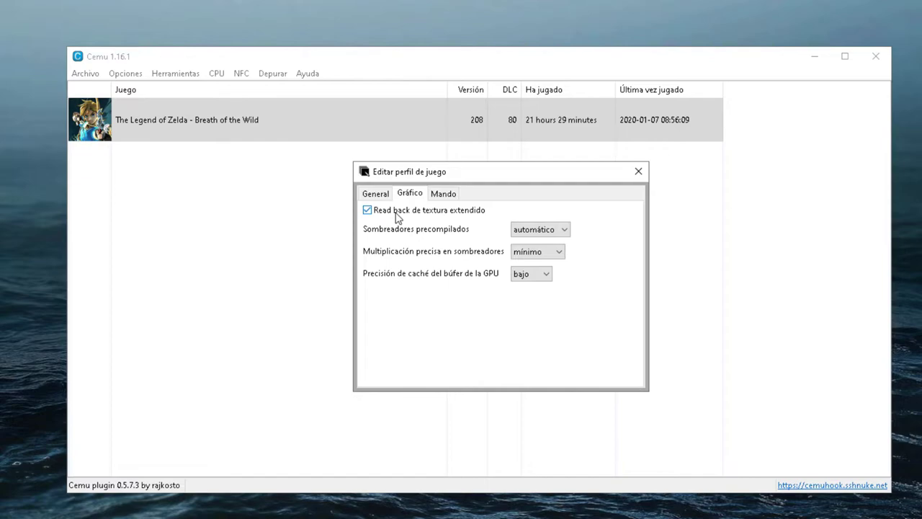
pyautogui.moveTo(400, 215)
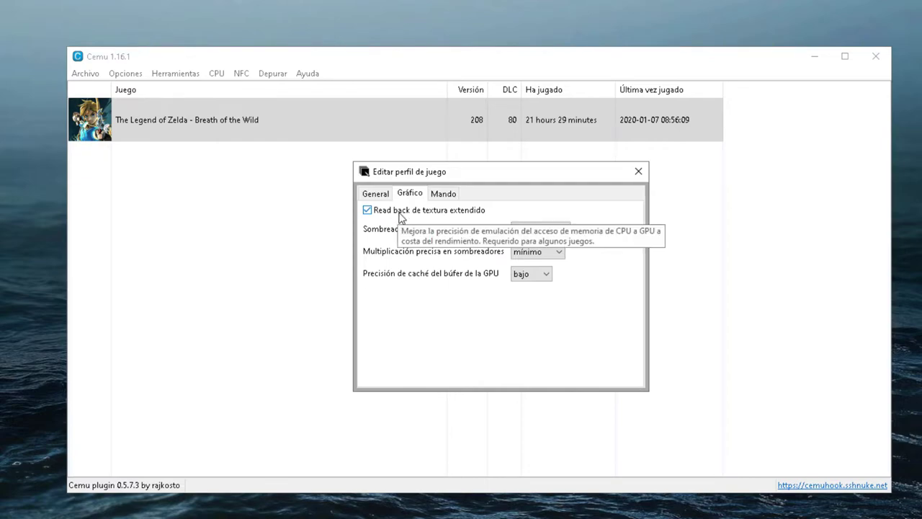
pyautogui.moveTo(563, 232)
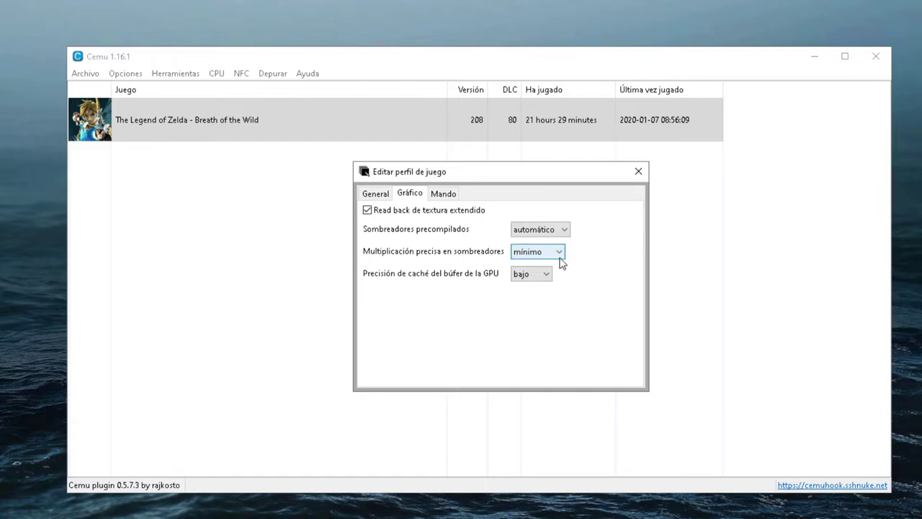
pyautogui.moveTo(559, 265)
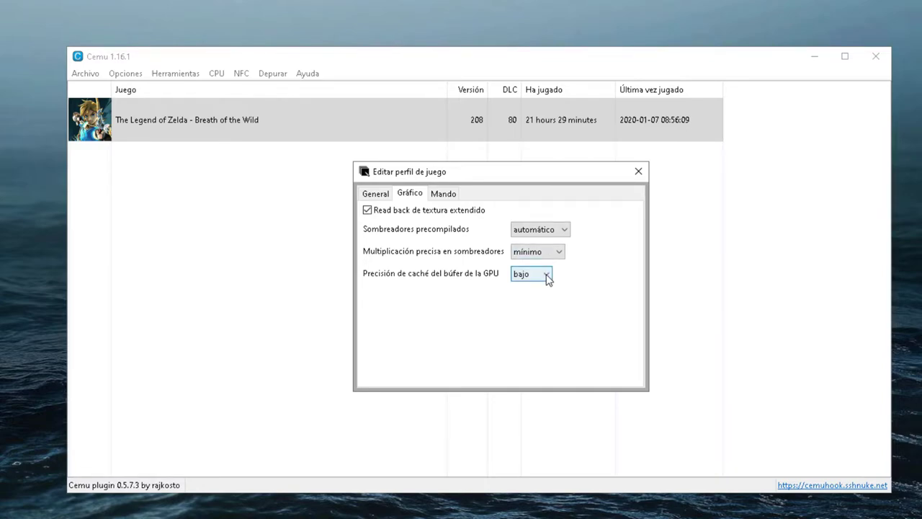
pyautogui.moveTo(541, 283)
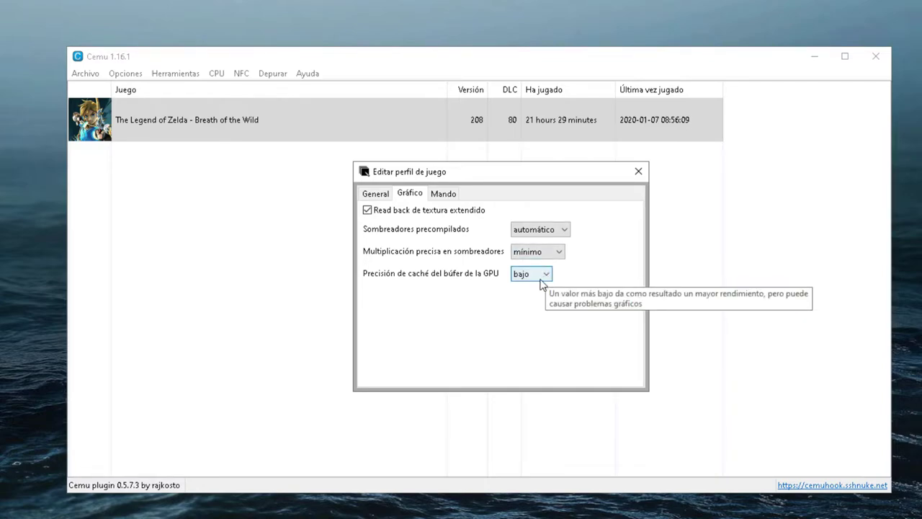
# Step: Clear the profile assigned to Mando 2, keep XBox Mando for Mando 1, and close the game profile
pyautogui.click(451, 195)
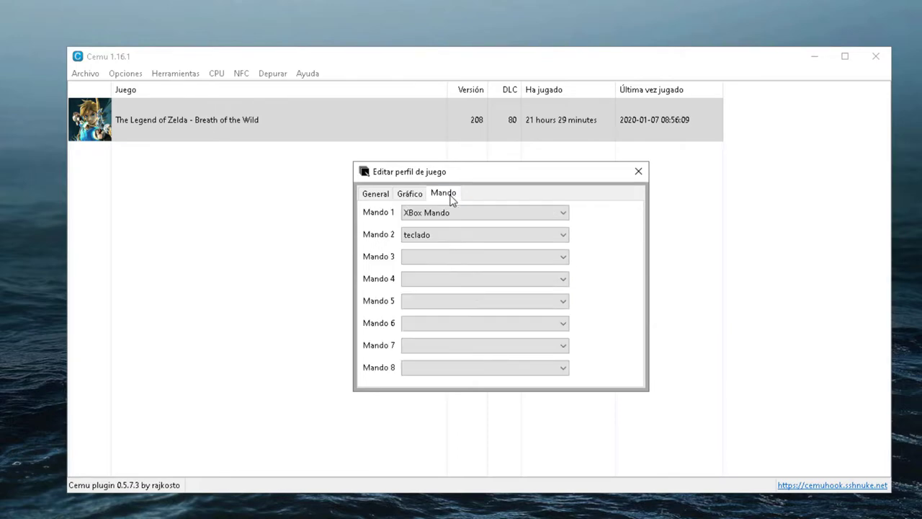
pyautogui.click(506, 240)
pyautogui.click(467, 248)
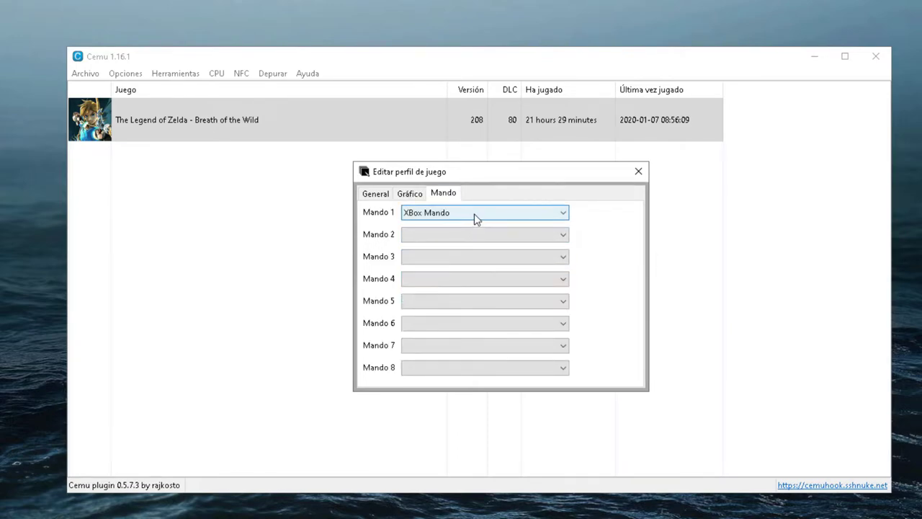
pyautogui.click(473, 213)
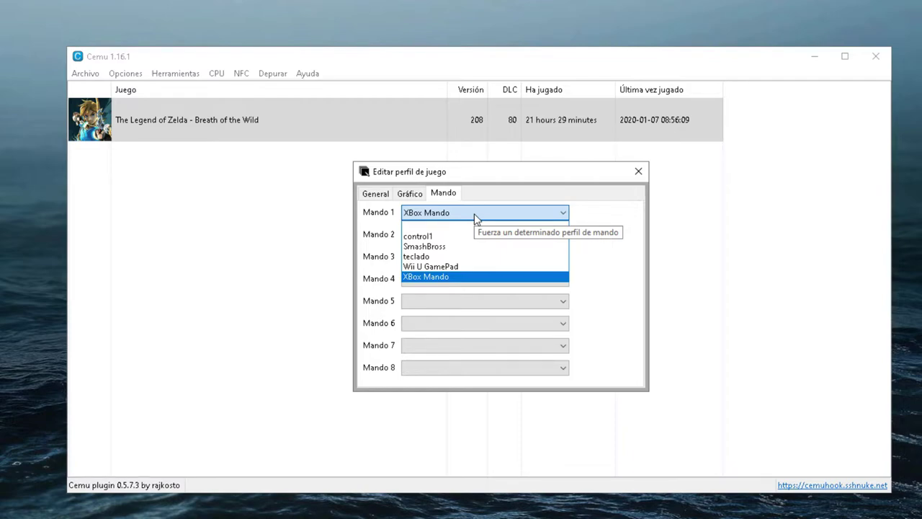
pyautogui.click(474, 213)
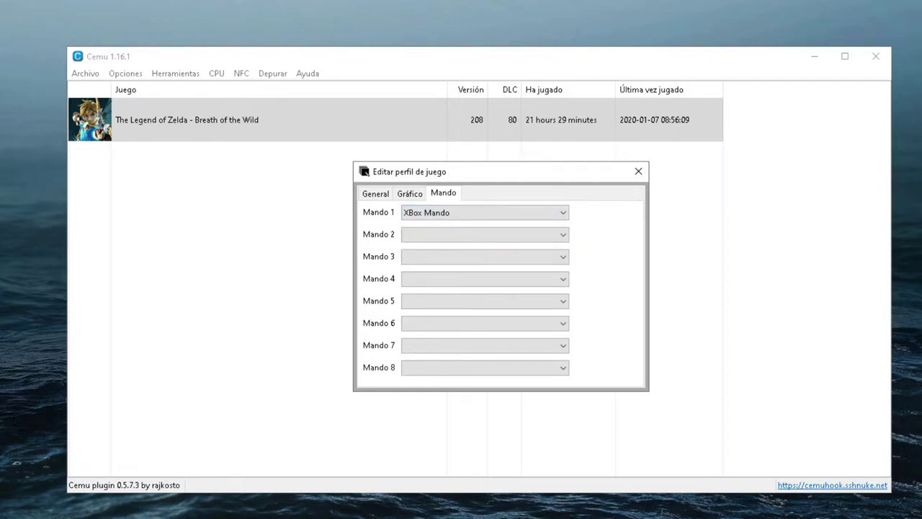
pyautogui.click(638, 171)
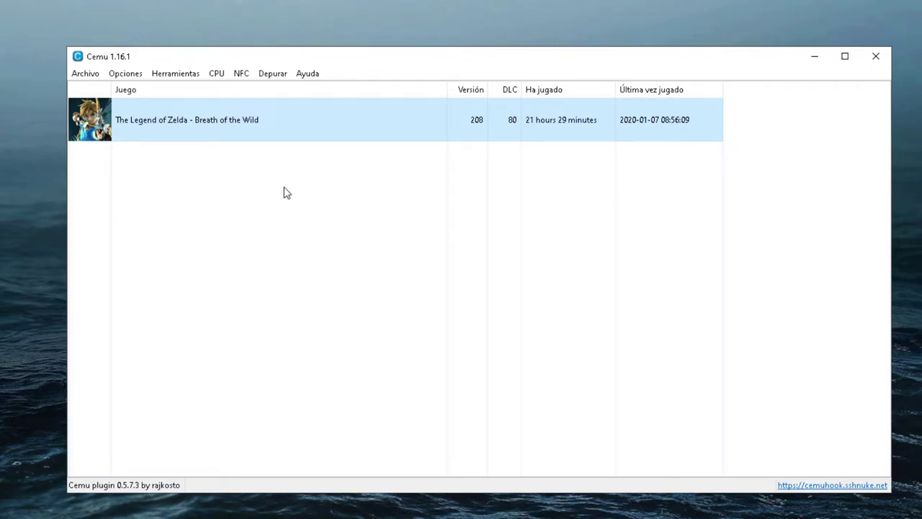
# Step: Close Cemu and switch to the NVIDIA Control Panel from the Windows desktop, moving its window toward the middle of the screen
pyautogui.click(875, 57)
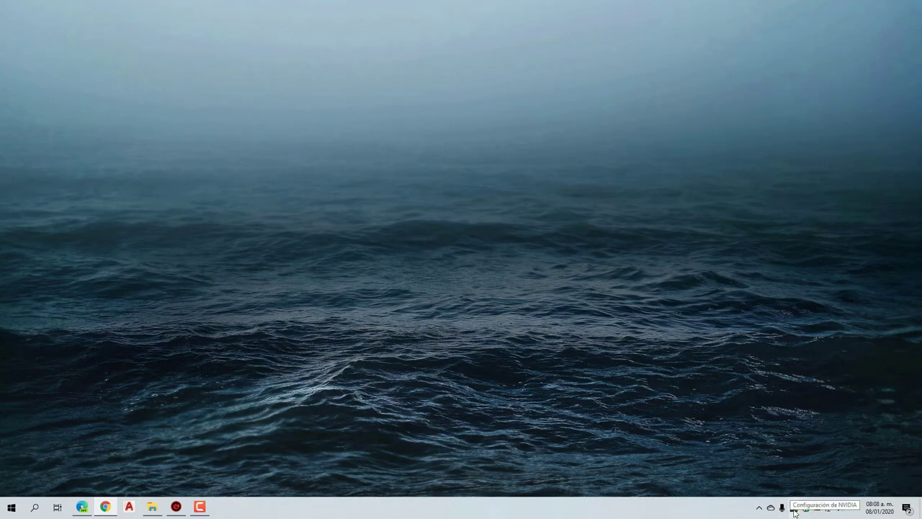
pyautogui.rightClick(500, 305)
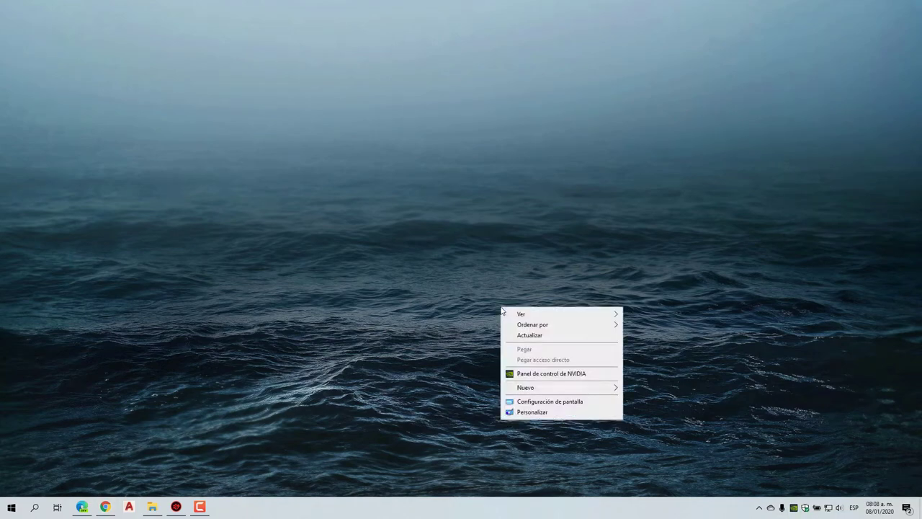
pyautogui.click(546, 375)
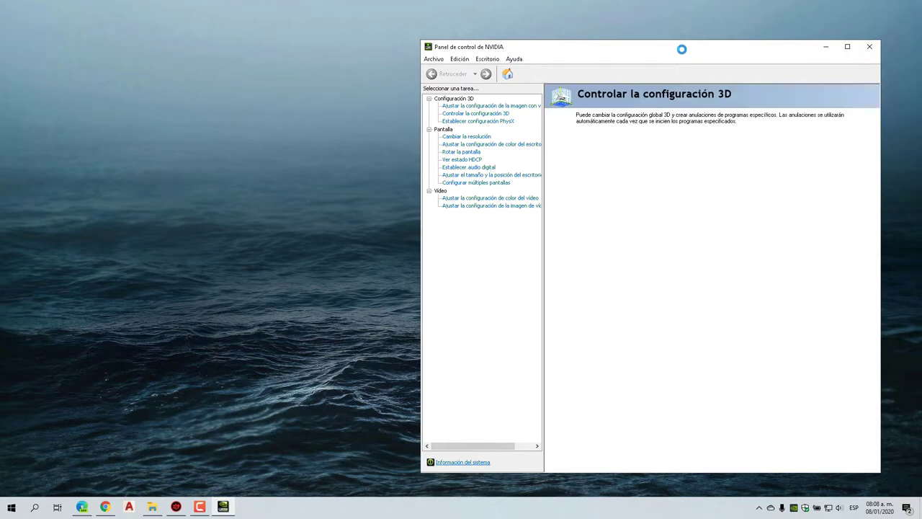
pyautogui.moveTo(681, 49); pyautogui.dragTo(469, 42)
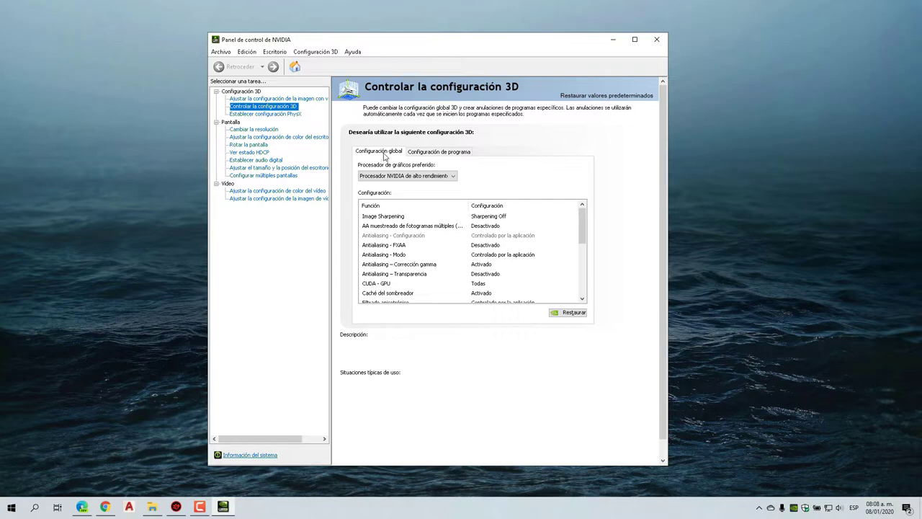
# Step: Show the per-program 3D settings with CEMU (cemu.exe) as the program to customize
pyautogui.click(452, 152)
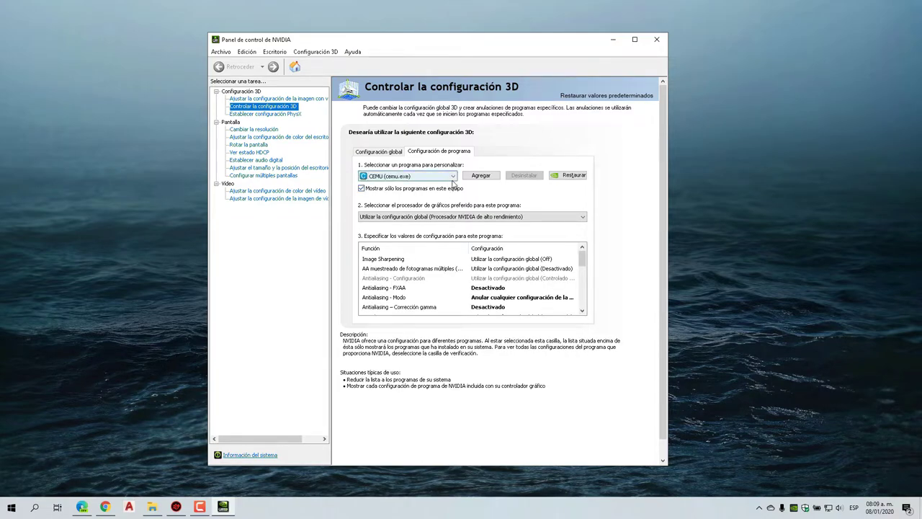
pyautogui.click(453, 181)
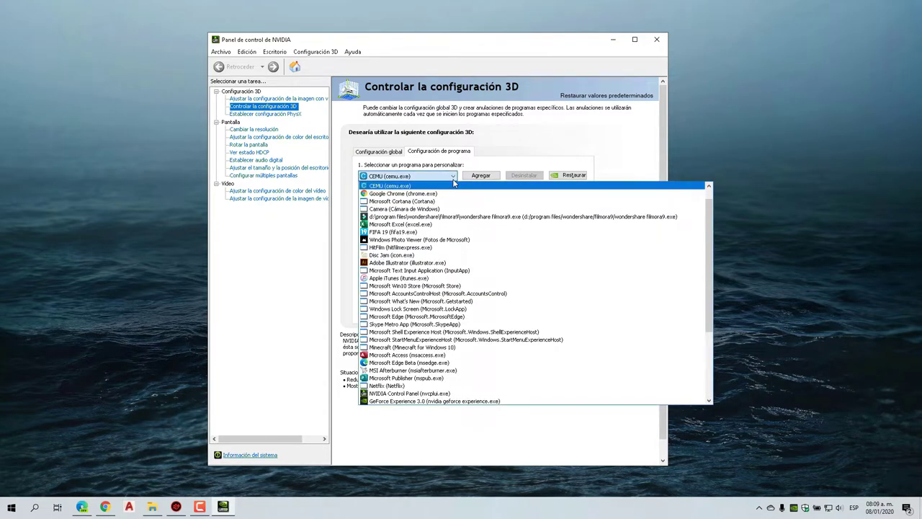
pyautogui.click(454, 183)
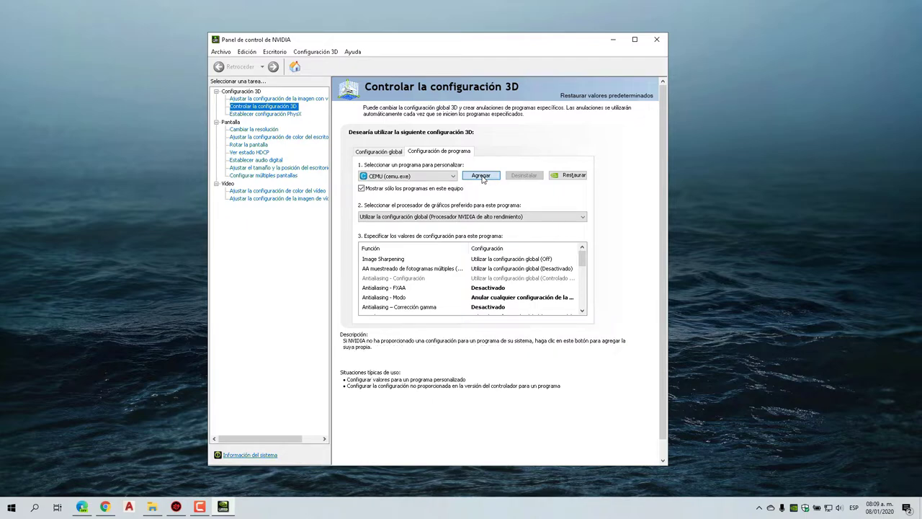
# Step: Look at how to add a program by browsing for an executable or choosing Wii U emulator, and cancel without adding it
pyautogui.click(481, 177)
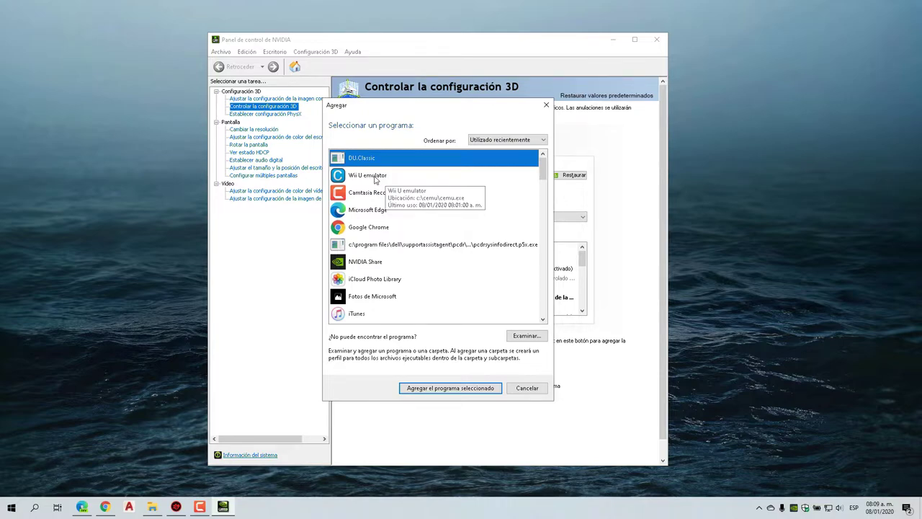
pyautogui.click(526, 336)
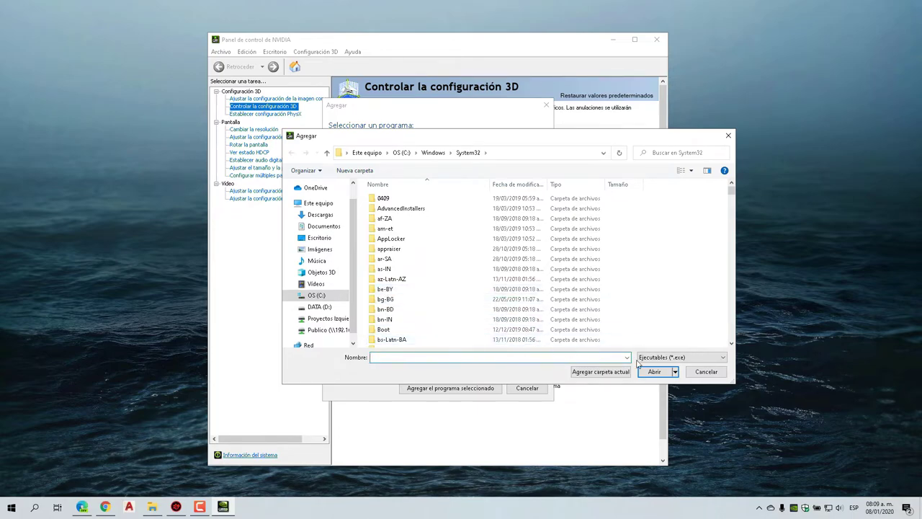
pyautogui.click(709, 371)
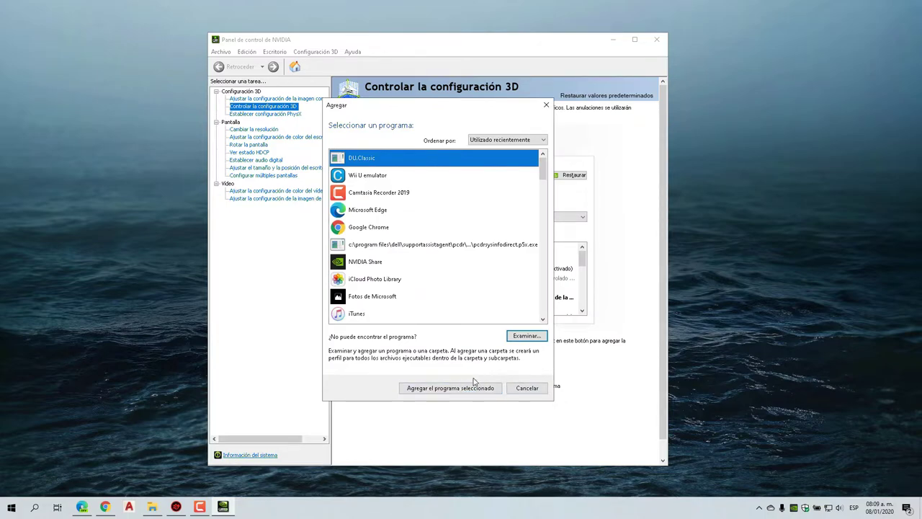
pyautogui.click(364, 177)
pyautogui.click(525, 390)
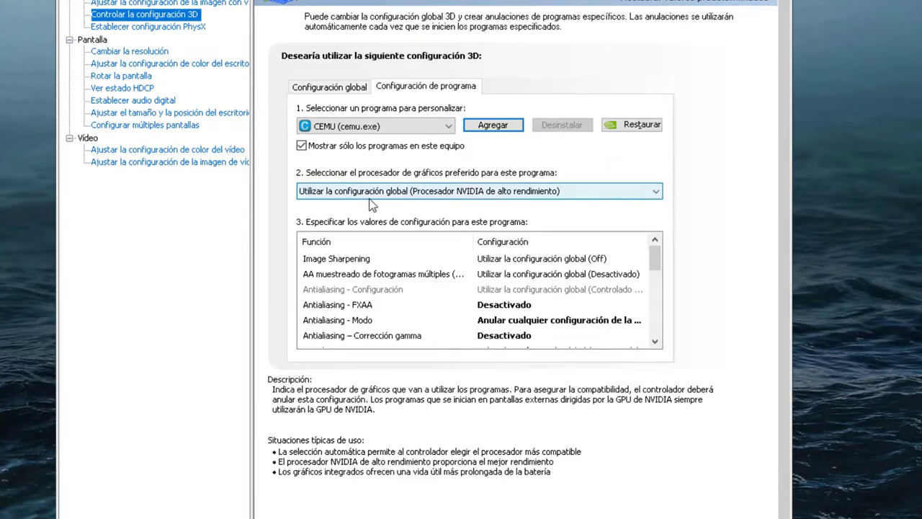
# Step: Check the preferred graphics processor options for CEMU without changing the selection
pyautogui.click(502, 193)
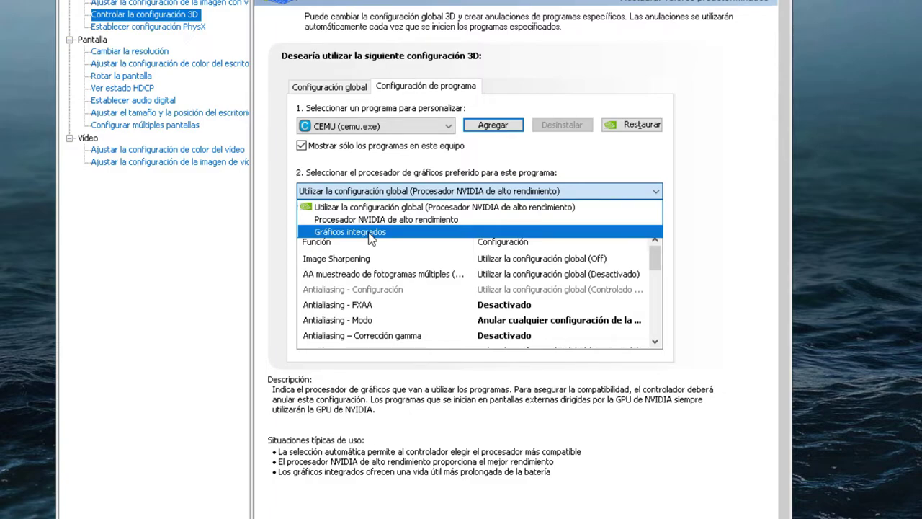
pyautogui.click(532, 171)
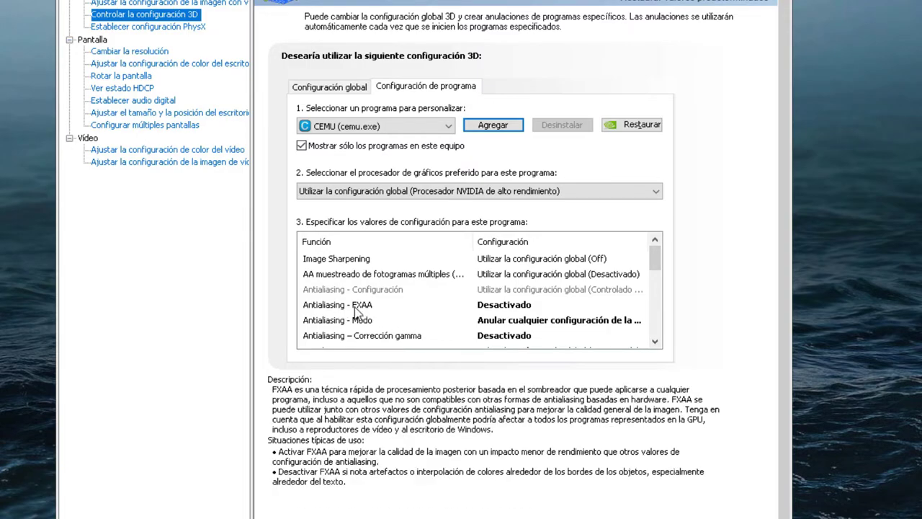
# Step: Check the available antialiasing mode options for CEMU without changing the selection
pyautogui.click(657, 343)
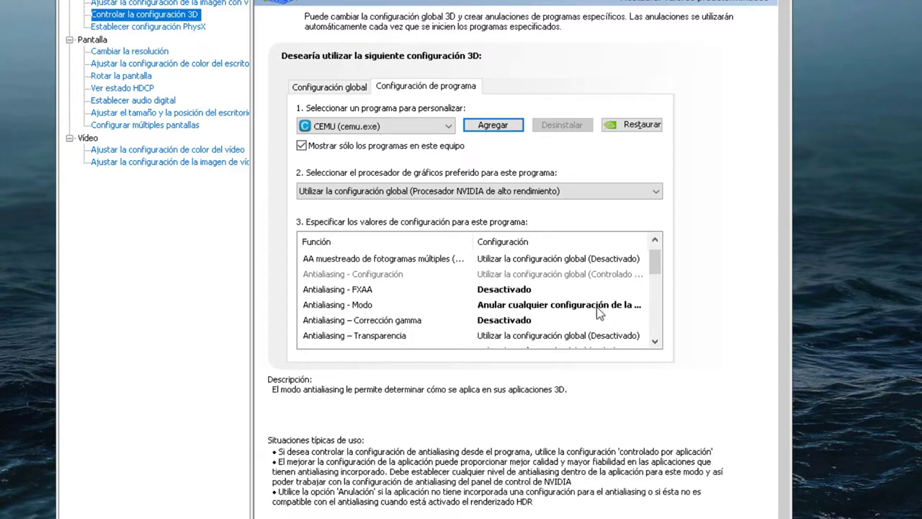
pyautogui.click(597, 307)
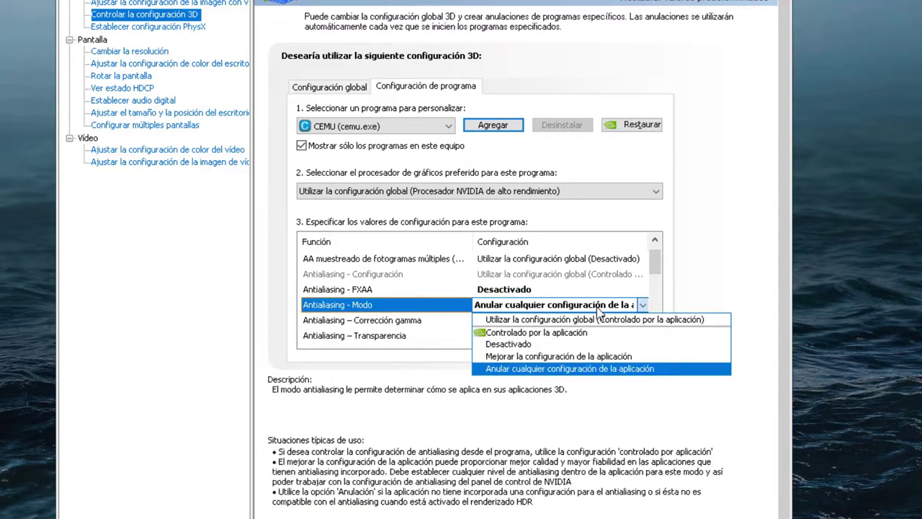
pyautogui.click(598, 309)
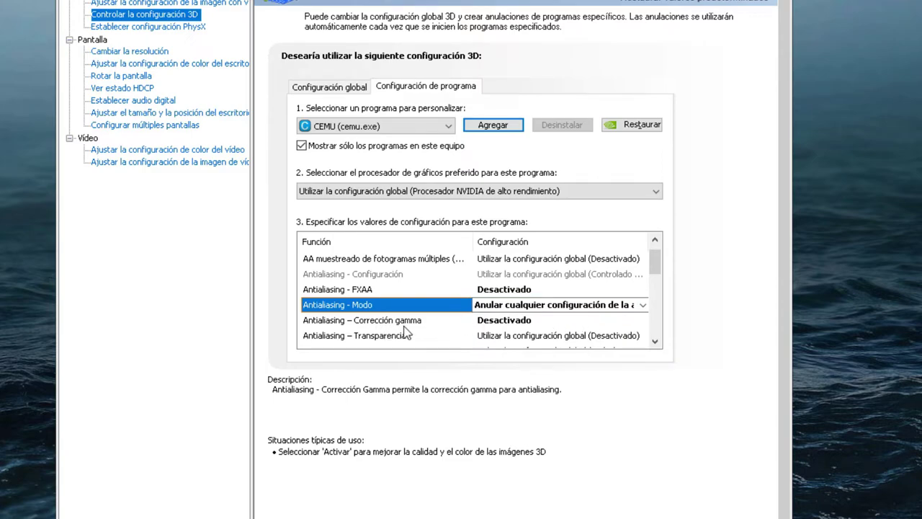
# Step: Review CEMU's antialiasing gamma correction, anisotropic filtering and texture filtering settings, widening the function column to read the full names
pyautogui.click(655, 341)
pyautogui.click(655, 342)
pyautogui.click(654, 341)
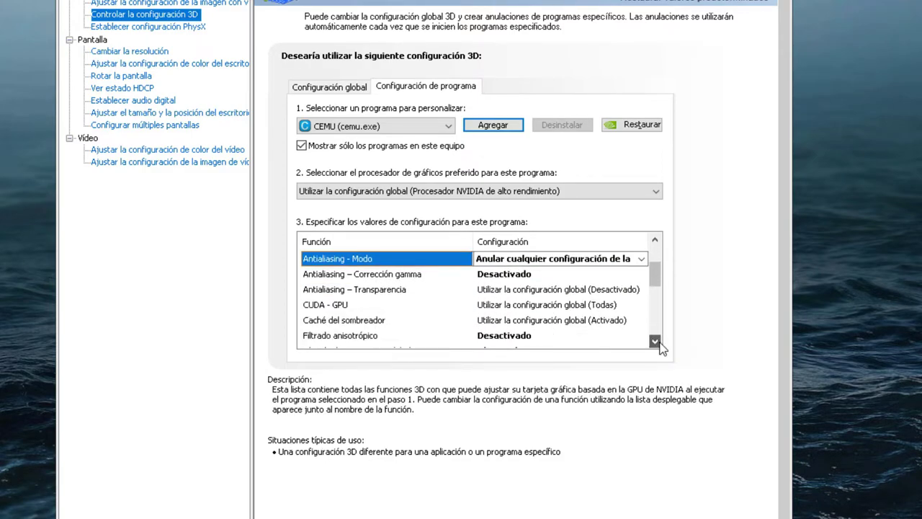
pyautogui.click(655, 341)
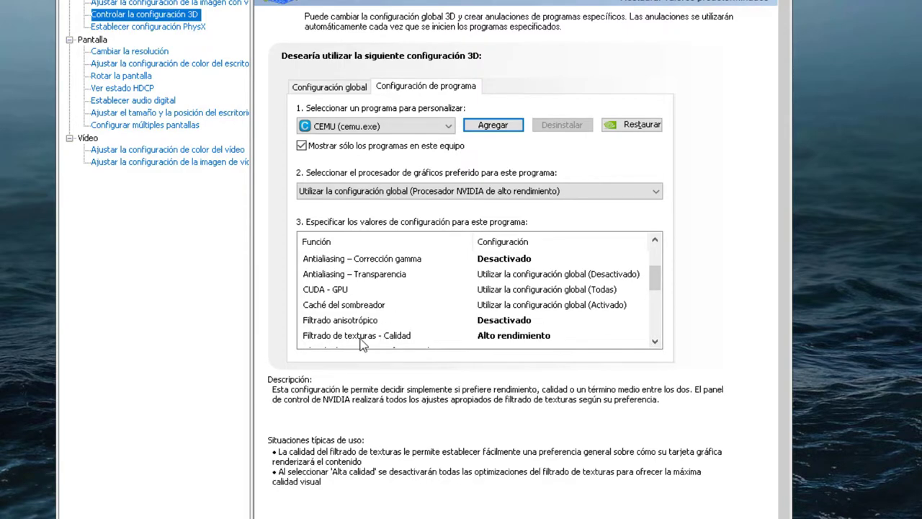
pyautogui.click(654, 342)
pyautogui.click(654, 342)
pyautogui.click(654, 342)
pyautogui.click(654, 342)
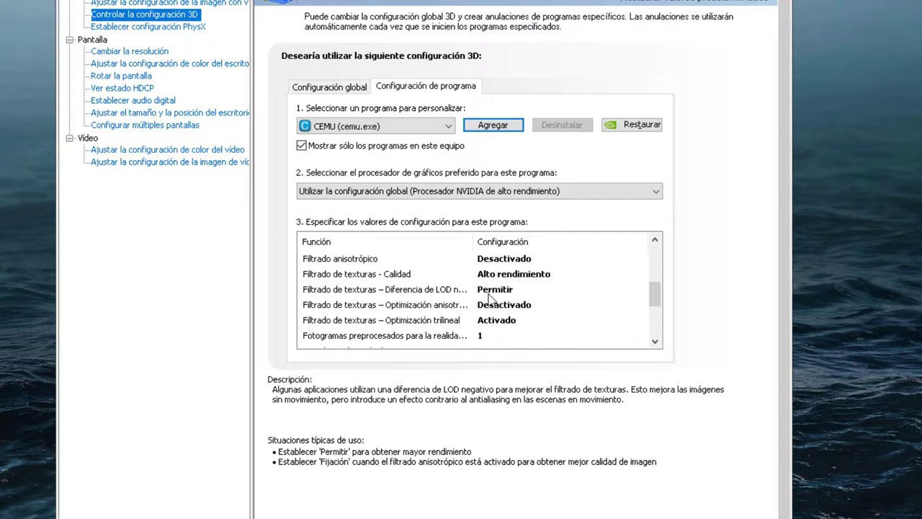
pyautogui.moveTo(474, 242); pyautogui.dragTo(512, 241)
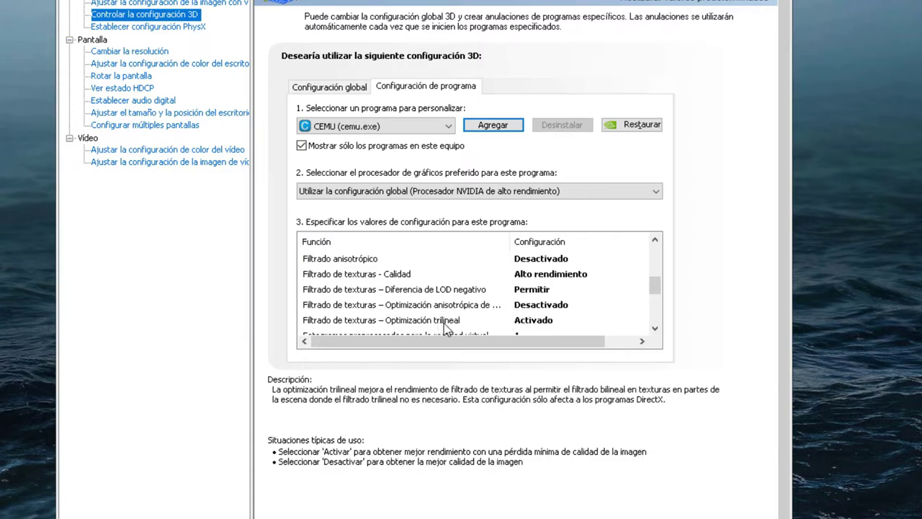
# Step: Review CEMU's virtual reality pre-rendered frames and OpenGL rendering GPU settings, keeping the selected GPU
pyautogui.click(655, 327)
pyautogui.click(655, 328)
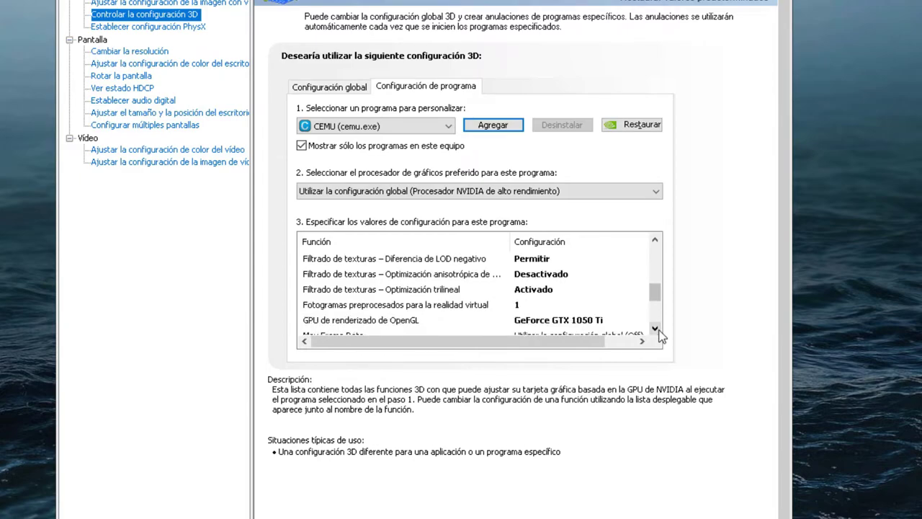
pyautogui.click(655, 327)
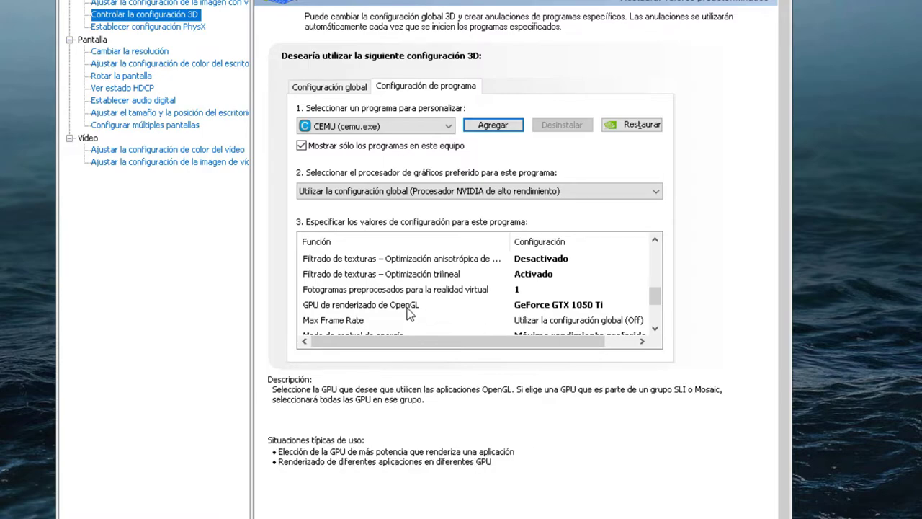
pyautogui.click(562, 308)
pyautogui.click(562, 308)
pyautogui.click(562, 309)
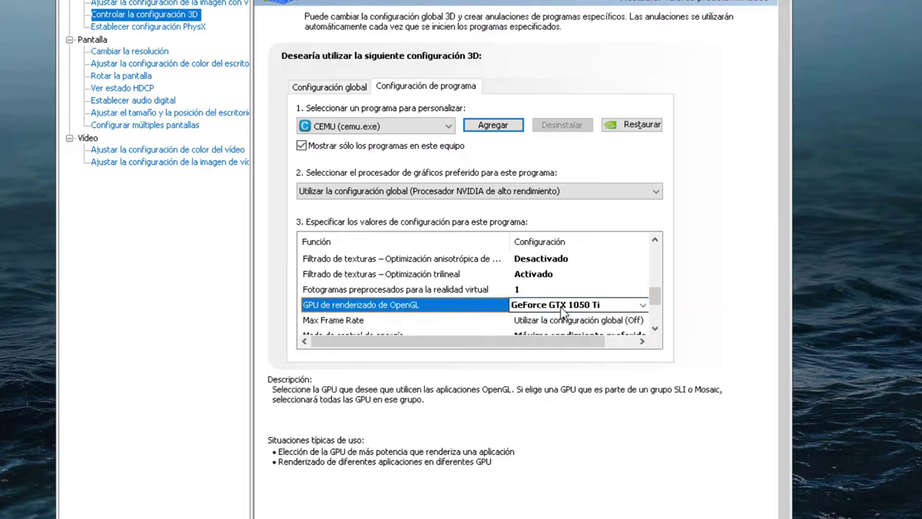
# Step: Review CEMU's power management, threaded optimization, vertical sync and triple buffering settings, and close the NVIDIA Control Panel
pyautogui.click(656, 329)
pyautogui.click(655, 329)
pyautogui.moveTo(406, 312)
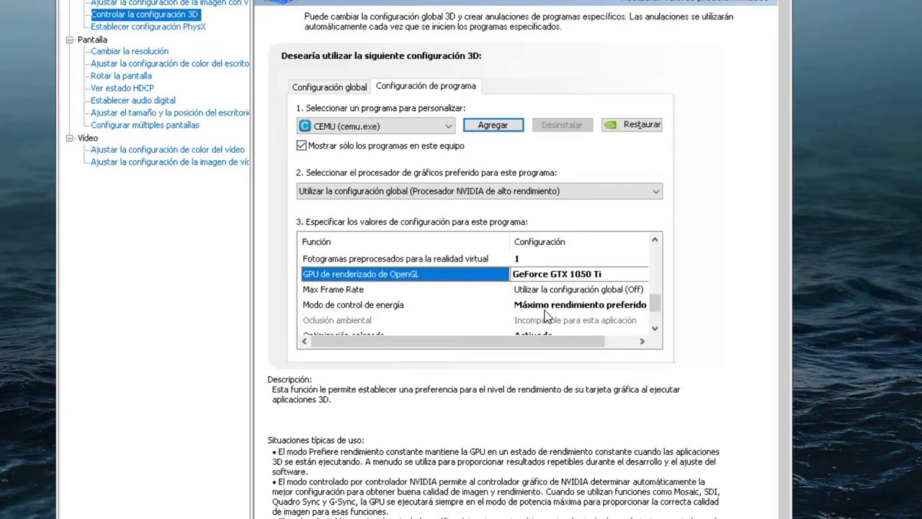
pyautogui.click(656, 330)
pyautogui.click(655, 330)
pyautogui.click(655, 329)
pyautogui.moveTo(533, 303)
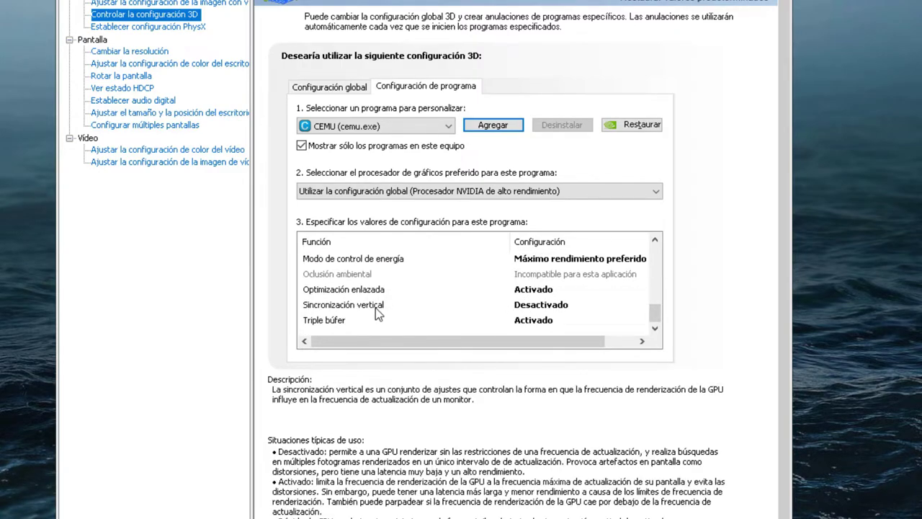
pyautogui.moveTo(388, 316)
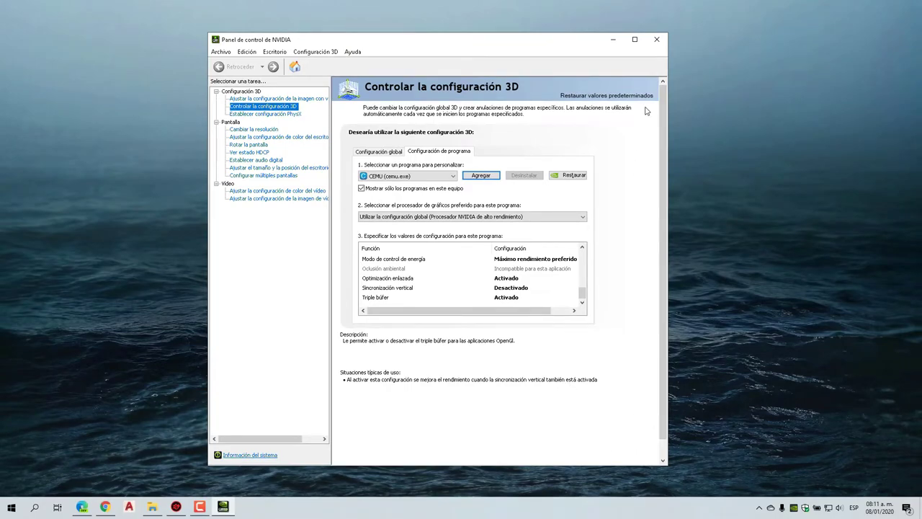
pyautogui.click(657, 39)
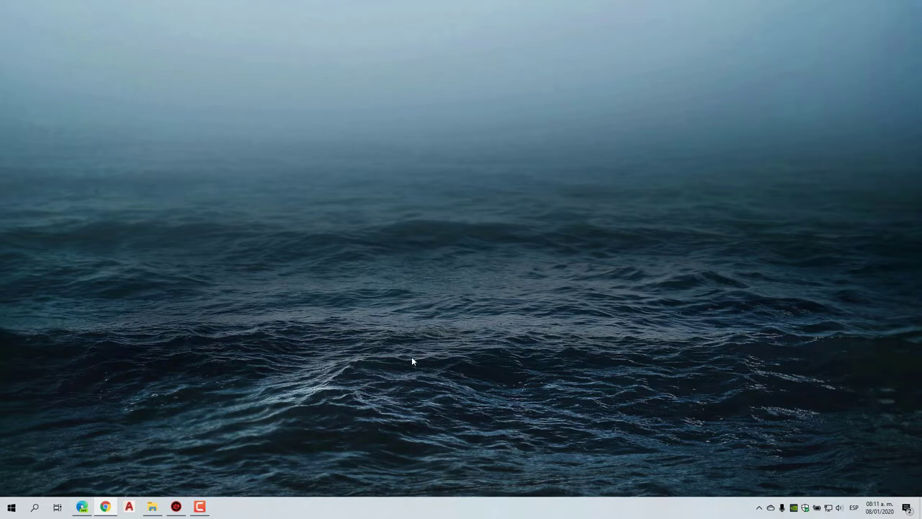
# Step: Look at the available Windows power plans in the additional power settings, and close the power options and Settings windows
pyautogui.rightClick(12, 507)
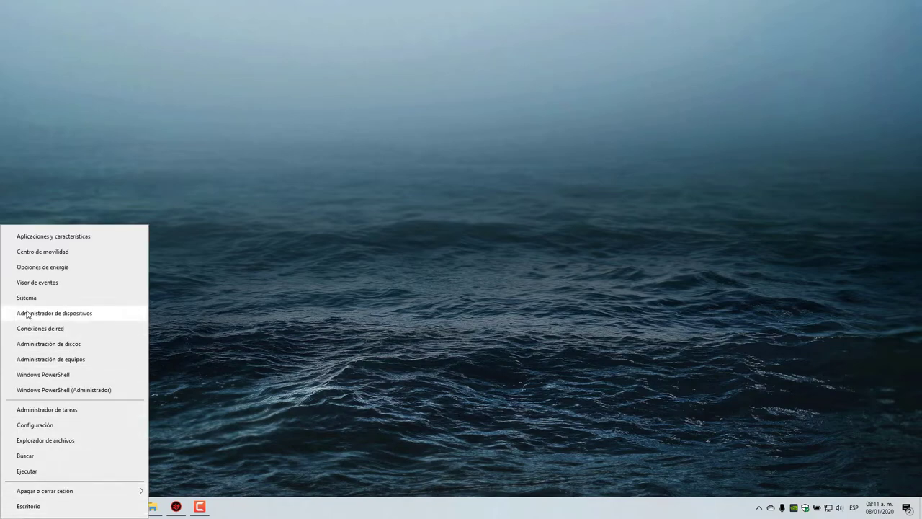
pyautogui.press('Escape')
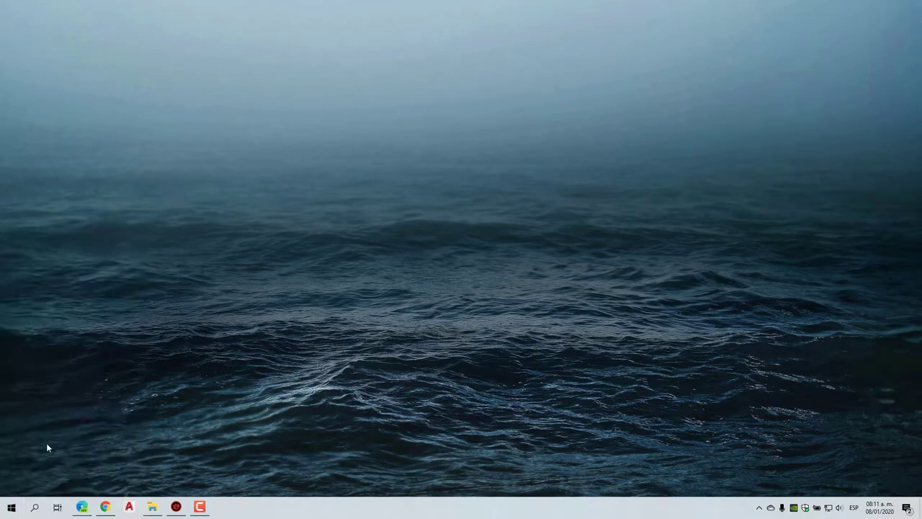
pyautogui.rightClick(12, 507)
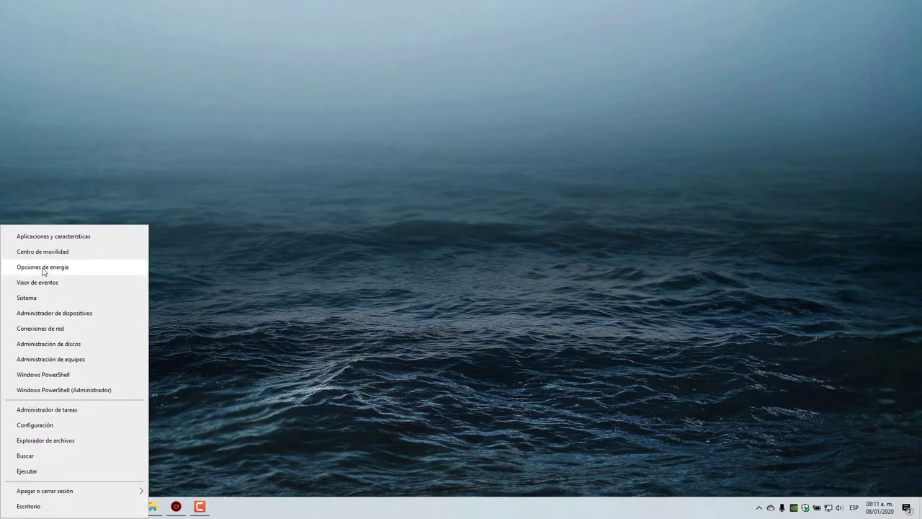
pyautogui.click(50, 267)
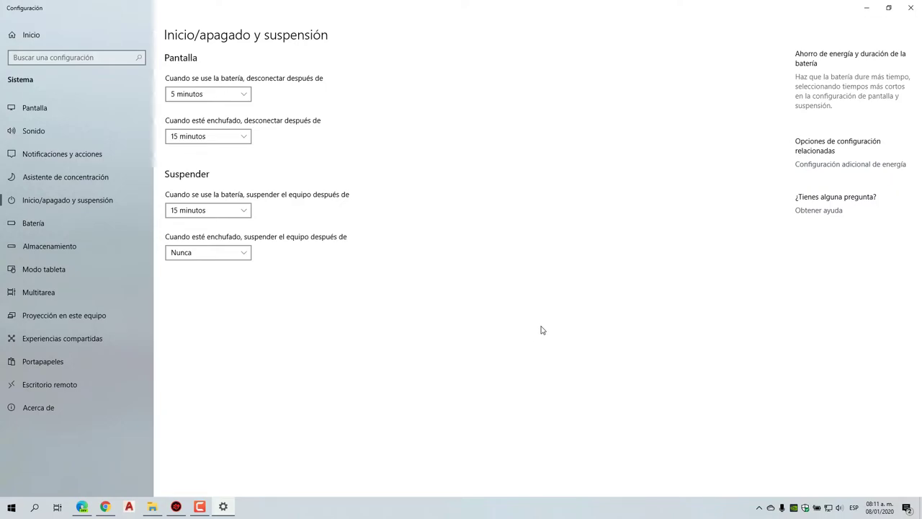
pyautogui.click(846, 169)
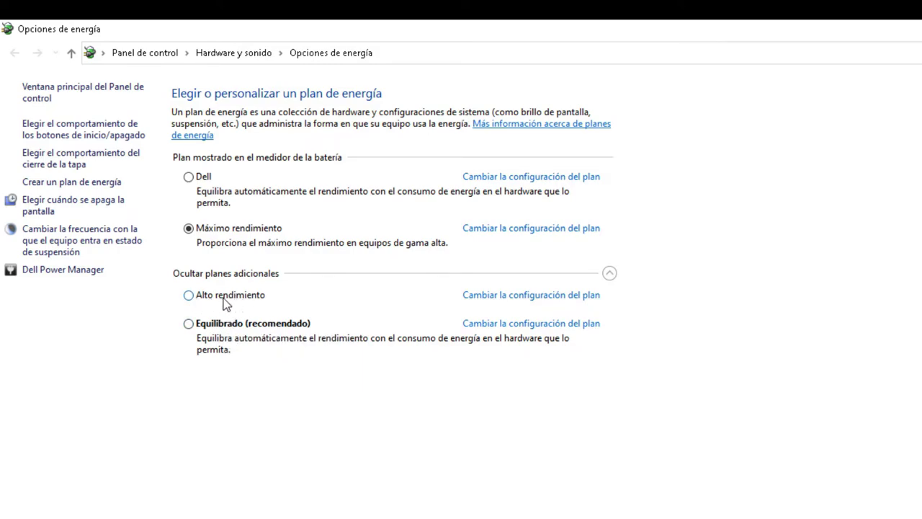
pyautogui.click(909, 7)
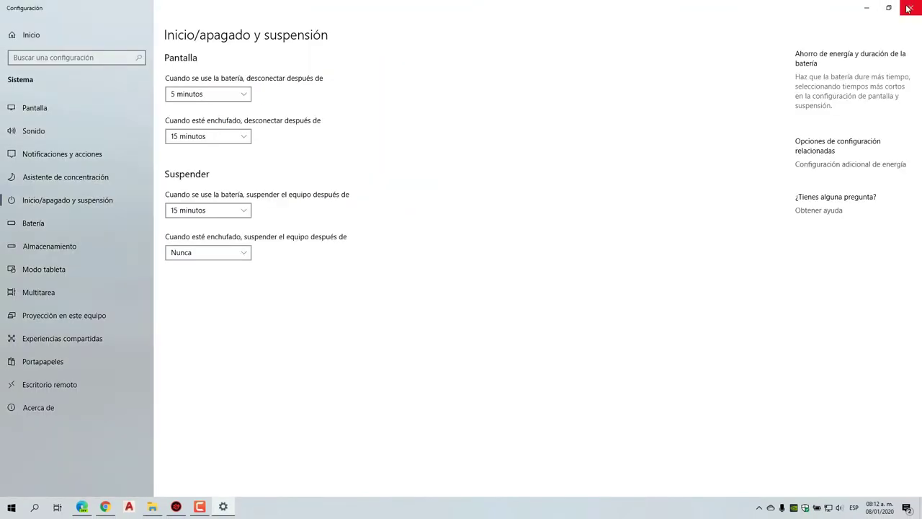
pyautogui.click(910, 8)
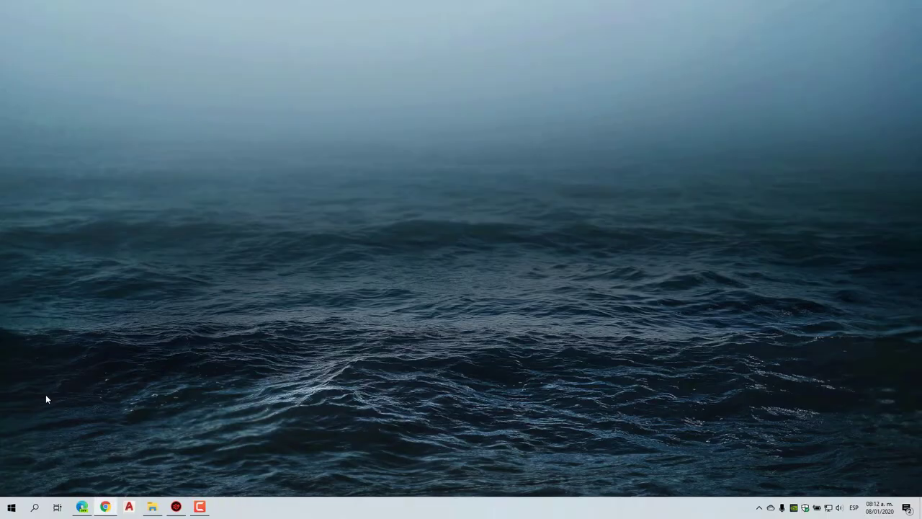
# Step: Open the Windows performance options from the advanced system settings and examine the custom visual effects selection
pyautogui.rightClick(11, 506)
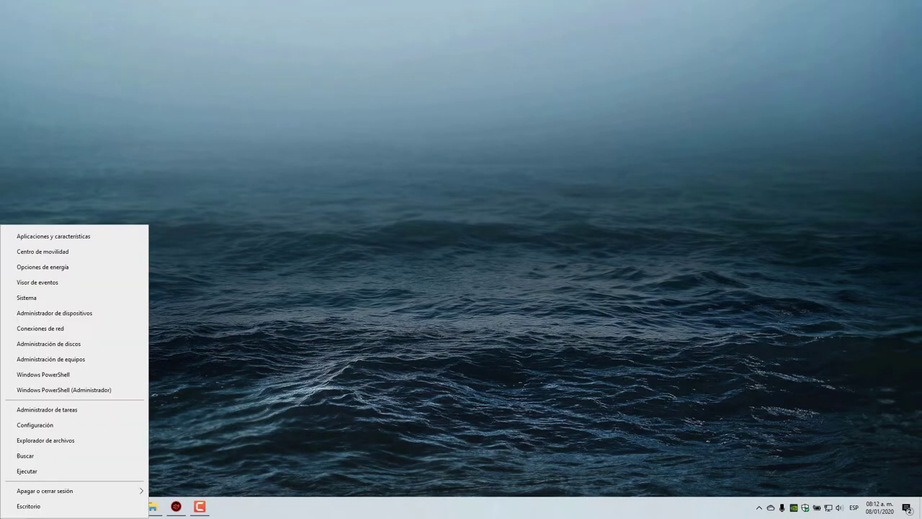
pyautogui.click(24, 301)
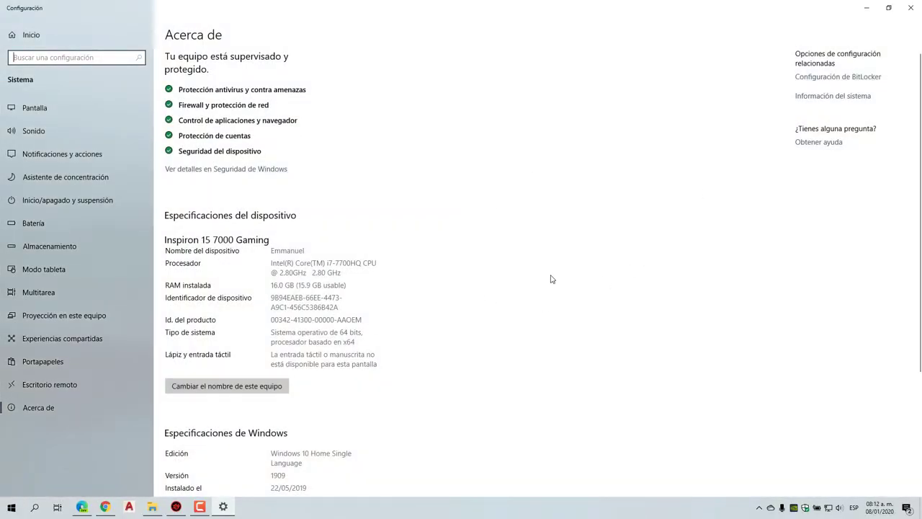
pyautogui.click(811, 97)
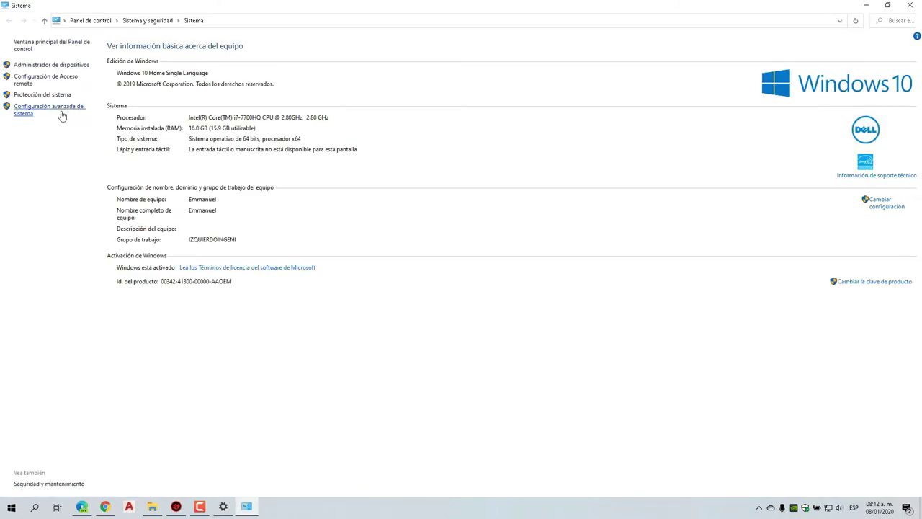
pyautogui.click(63, 111)
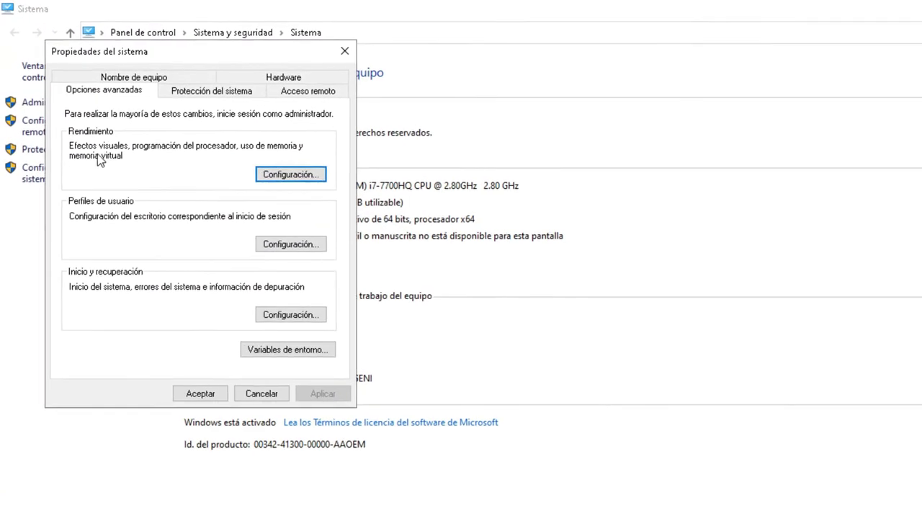
pyautogui.click(279, 182)
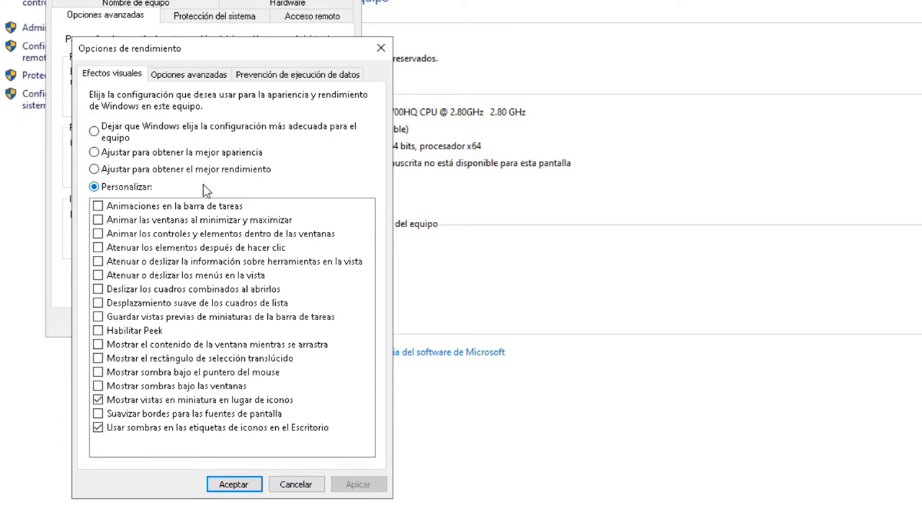
# Step: Check the custom virtual memory size for drive C:, accept the dialogs unchanged, and close the System and Settings windows
pyautogui.click(203, 77)
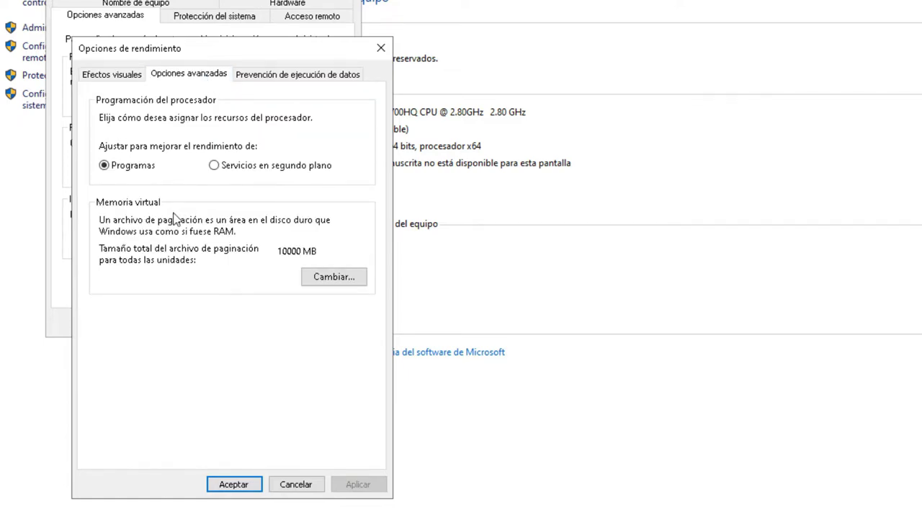
pyautogui.click(323, 279)
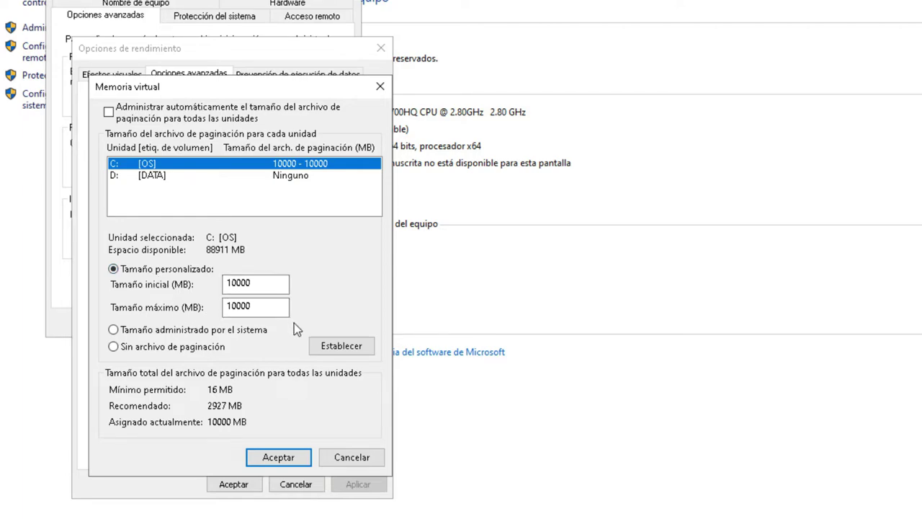
pyautogui.click(287, 464)
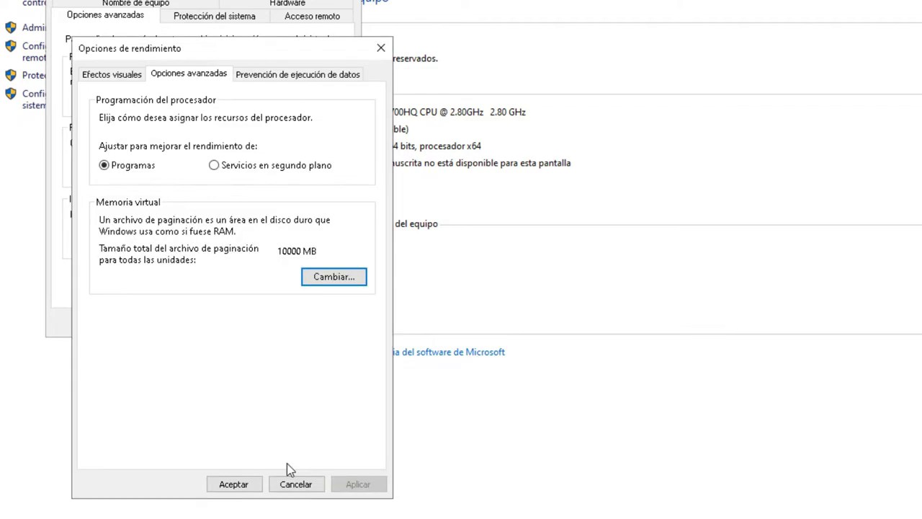
pyautogui.click(239, 490)
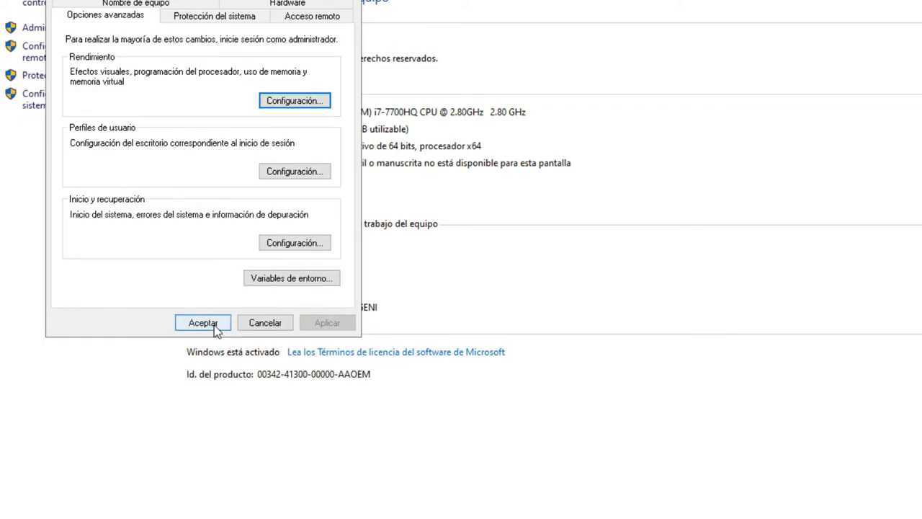
pyautogui.click(204, 322)
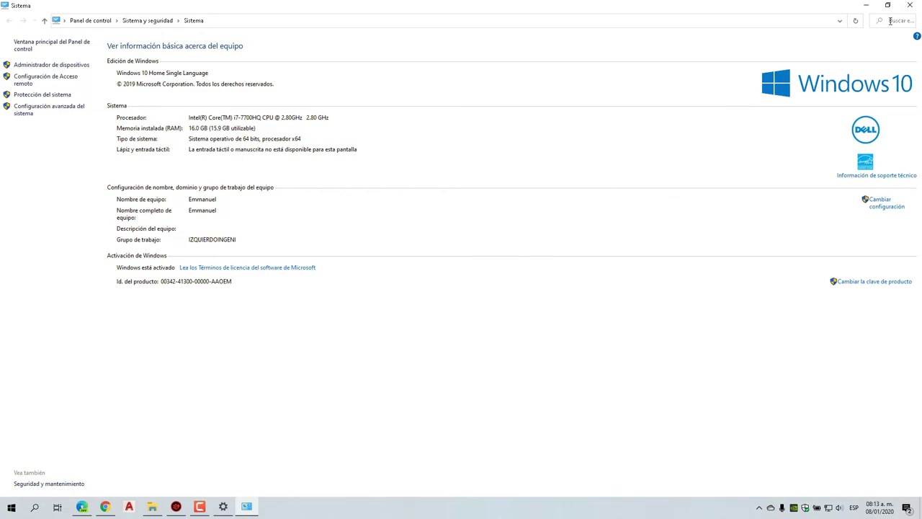
pyautogui.click(909, 6)
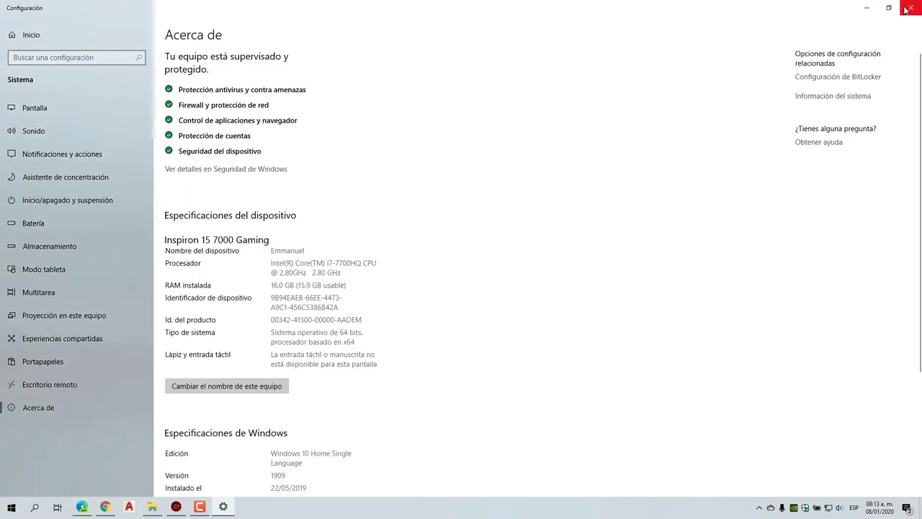
pyautogui.click(909, 7)
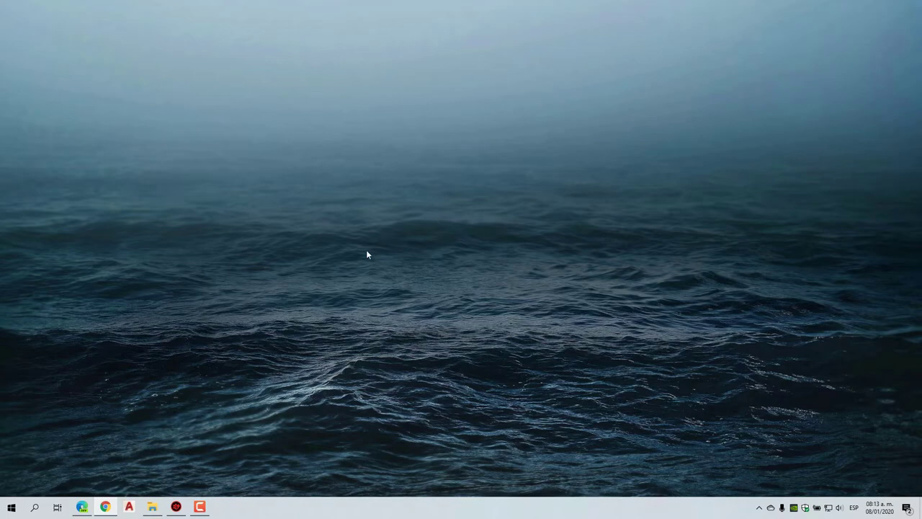
# Step: Open the Windows Update page under Update & Security in Windows Settings
pyautogui.click(11, 507)
pyautogui.click(10, 463)
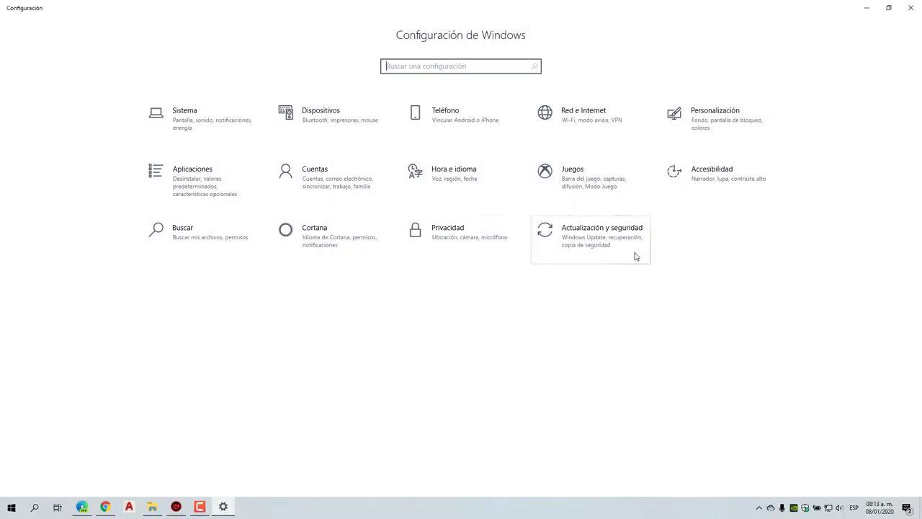
pyautogui.click(636, 256)
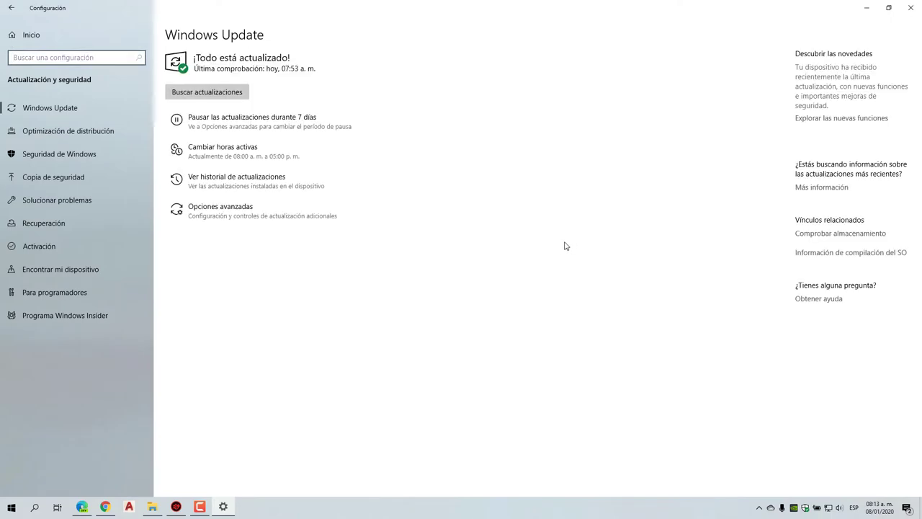
# Step: Check for new Windows updates and close the Settings window
pyautogui.click(242, 95)
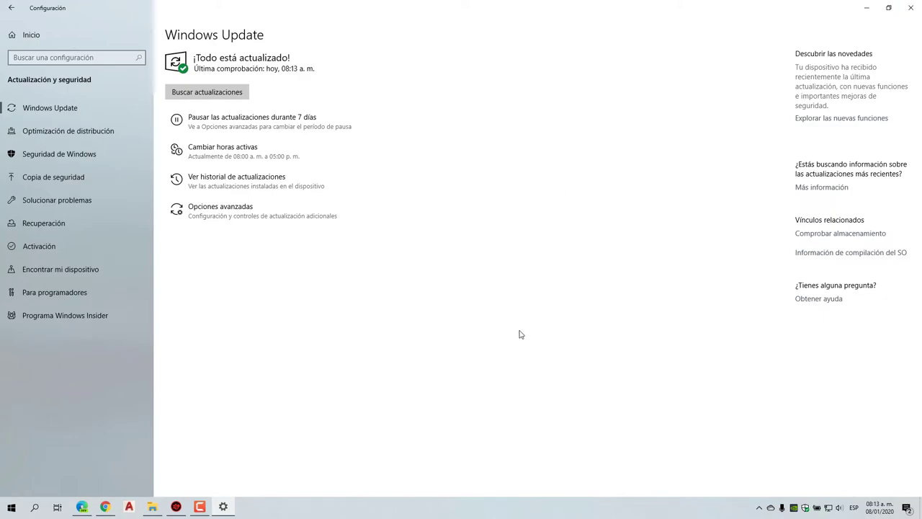
pyautogui.click(911, 8)
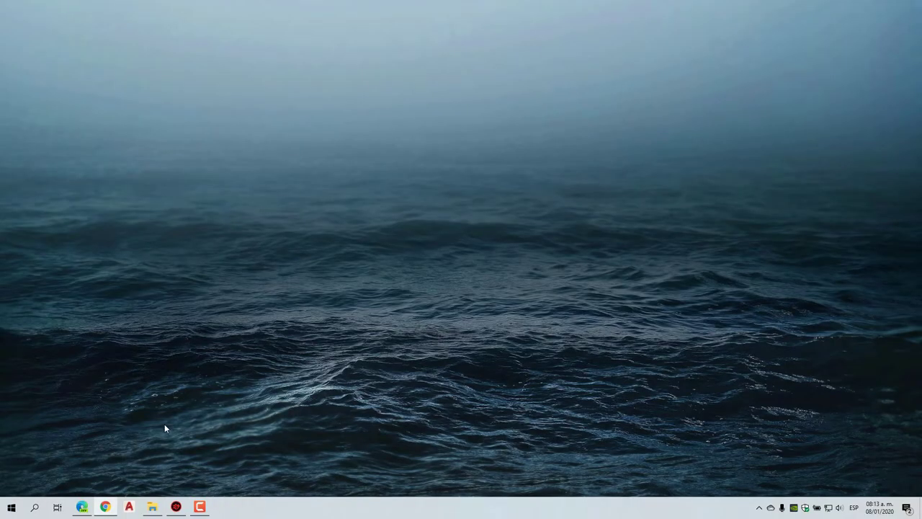
# Step: Switch to Driver Booster, check its version in the Acerca de information, and close that dialog
pyautogui.click(176, 506)
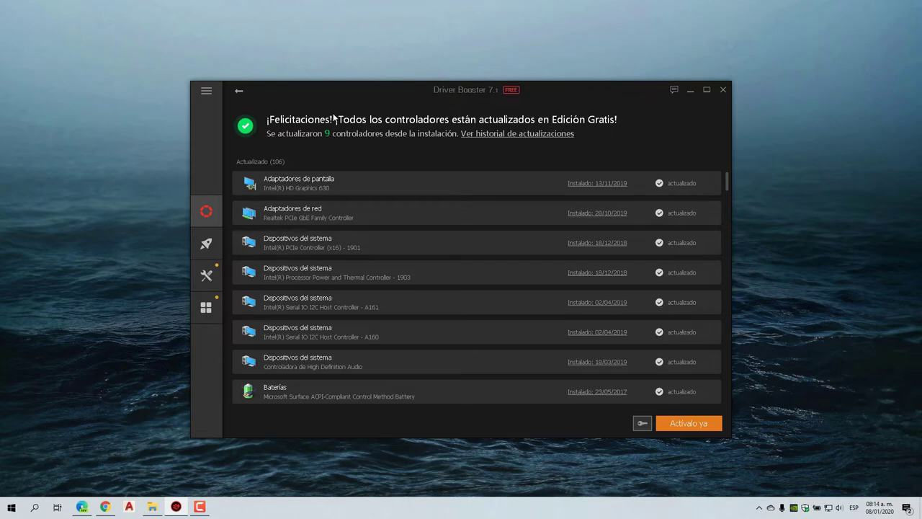
pyautogui.click(206, 91)
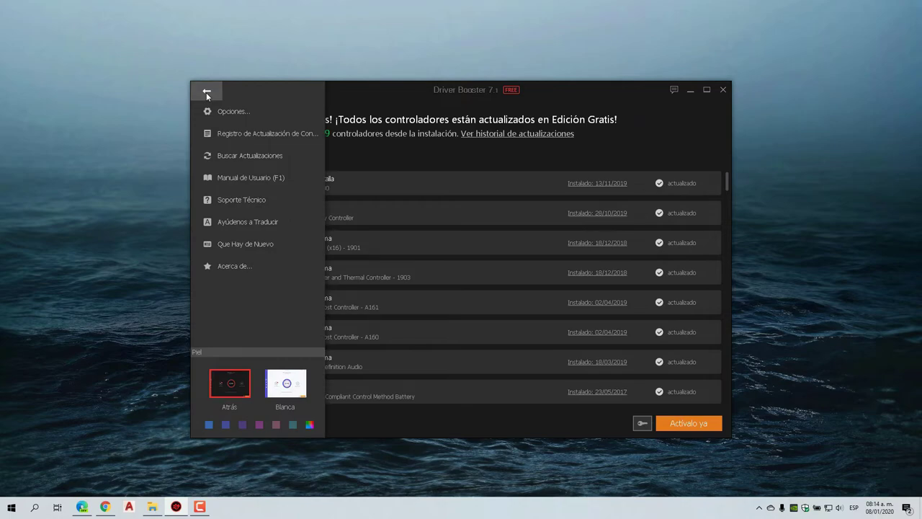
pyautogui.click(239, 265)
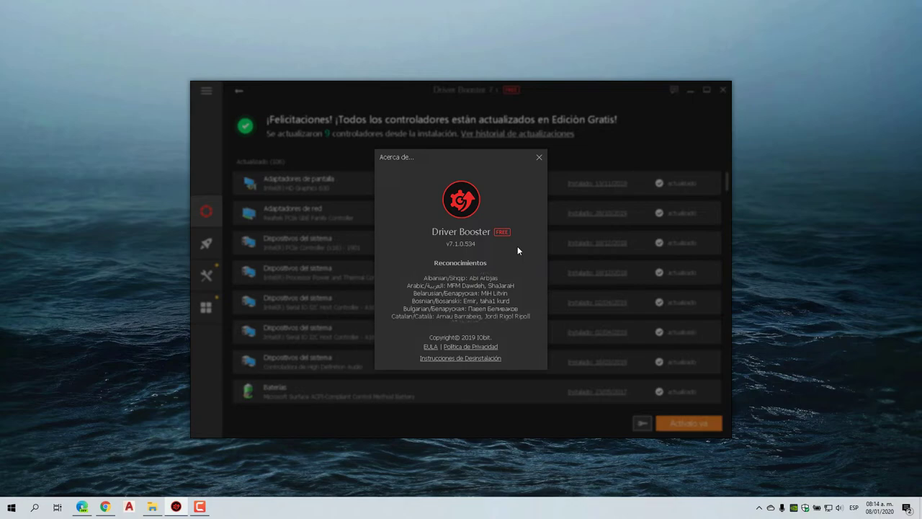
pyautogui.click(537, 159)
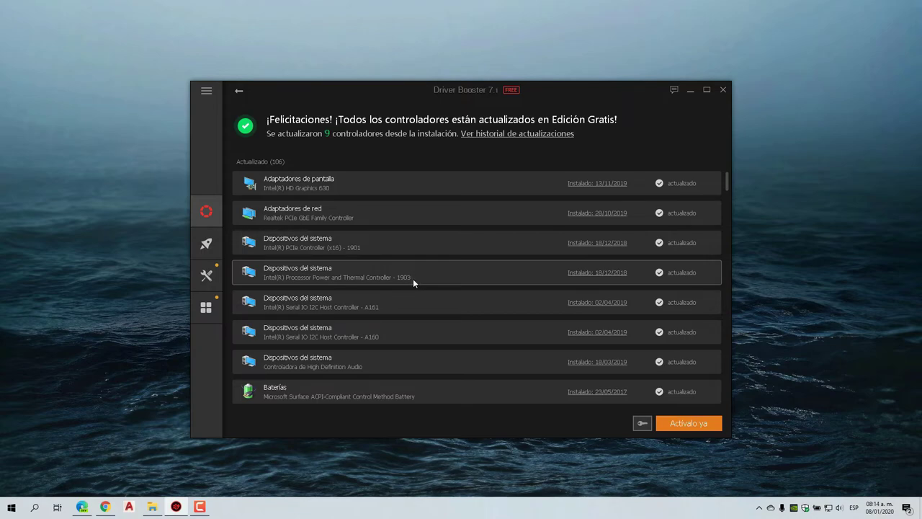
# Step: Examine the update status of the listed device drivers, including the NVIDIA display adapter, and close Driver Booster
pyautogui.scroll(-1, 429, 283)
pyautogui.scroll(-5, 430, 281)
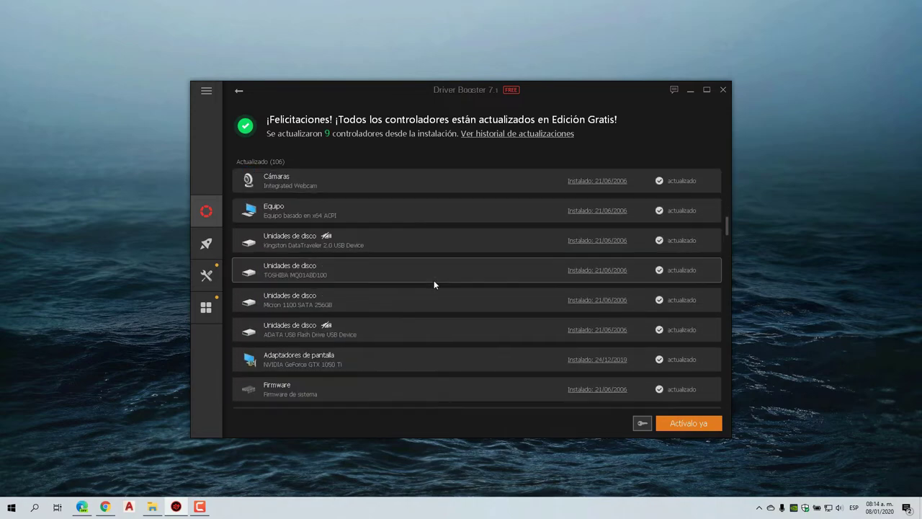
pyautogui.scroll(5, 433, 283)
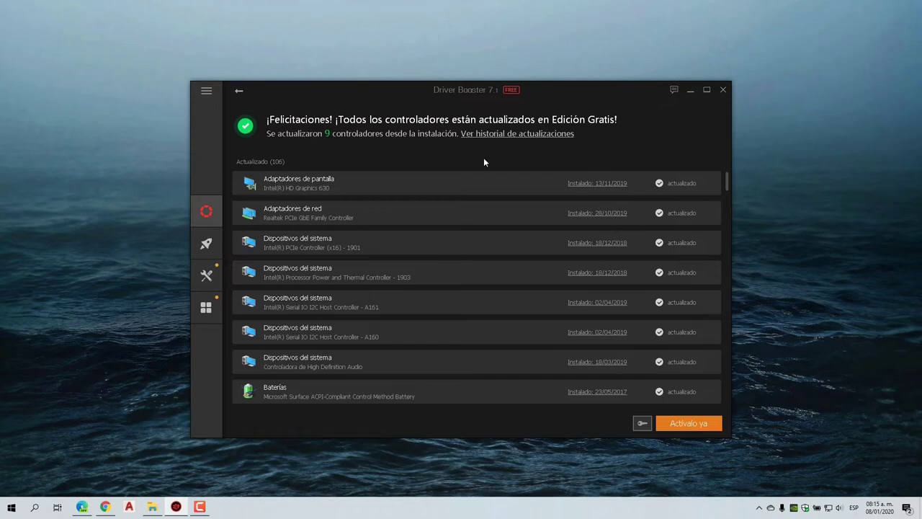
pyautogui.click(722, 90)
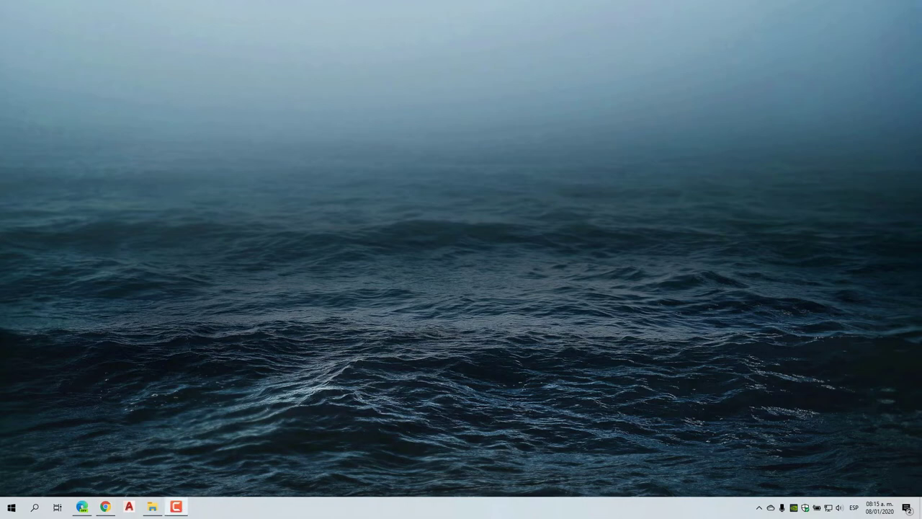
# Step: Switch to File Explorer, inspect the transferable folder in CEMU's shaderCache folder, and return to shaderCache
pyautogui.click(151, 504)
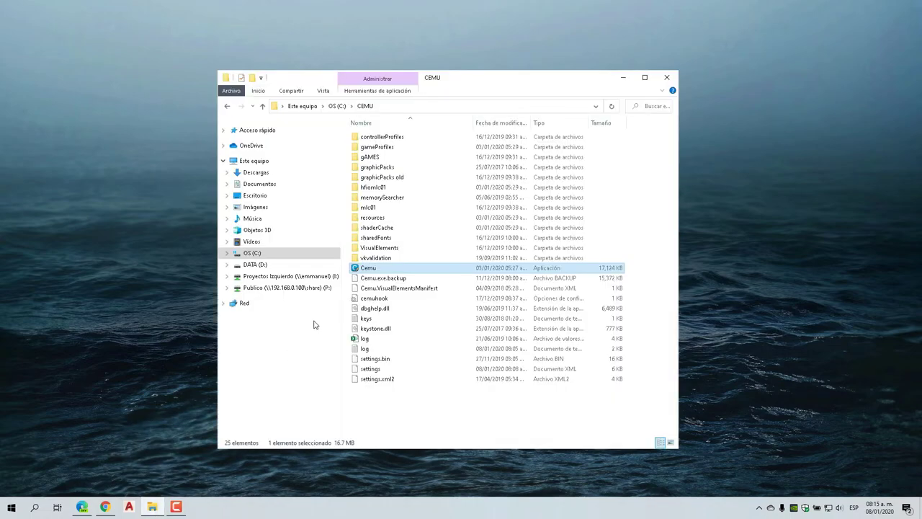
pyautogui.doubleClick(385, 229)
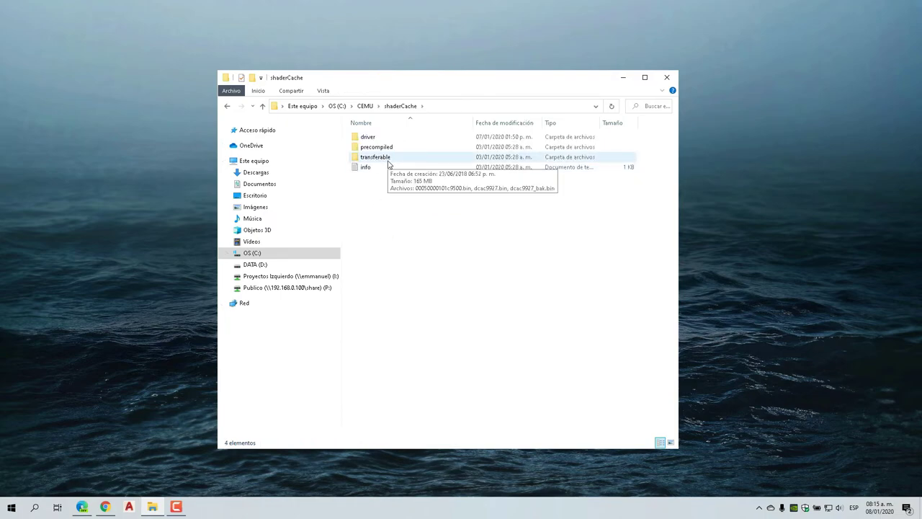
pyautogui.doubleClick(387, 161)
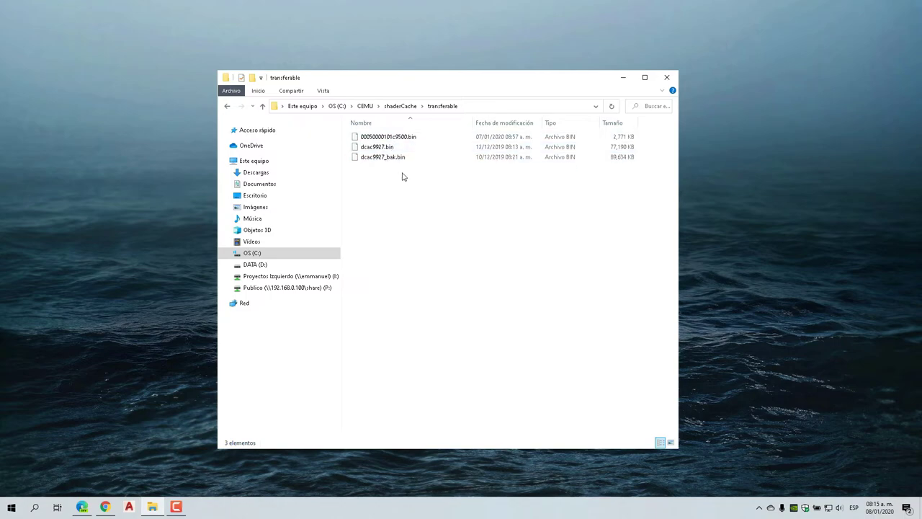
pyautogui.click(227, 108)
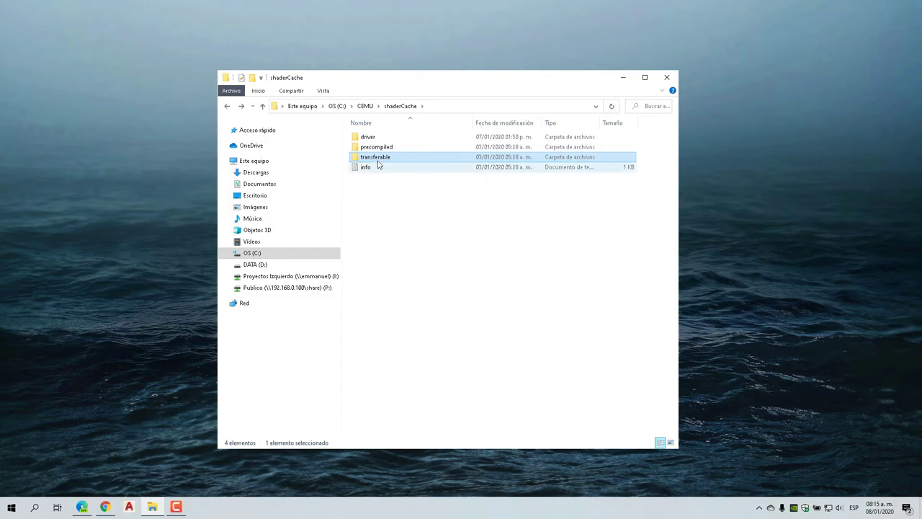
# Step: Inspect the nvidia and vk folders inside shaderCache's driver folder
pyautogui.doubleClick(378, 137)
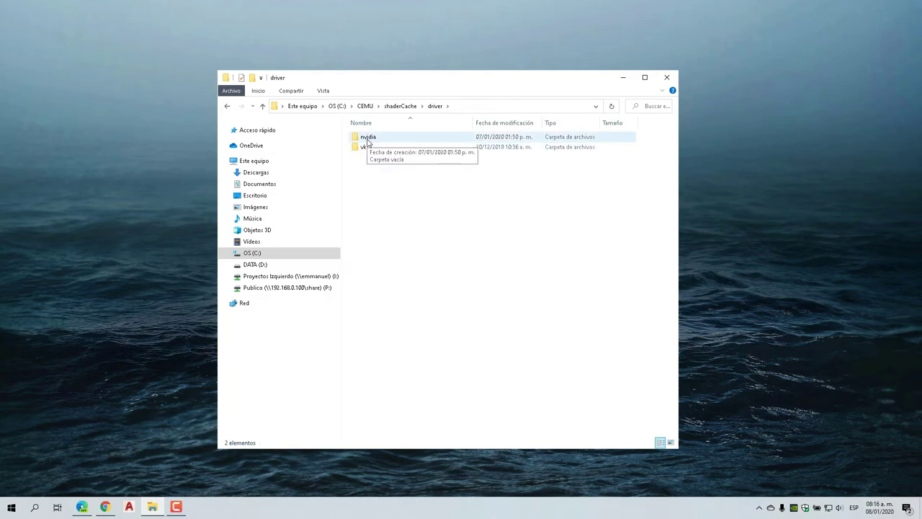
pyautogui.moveTo(369, 152)
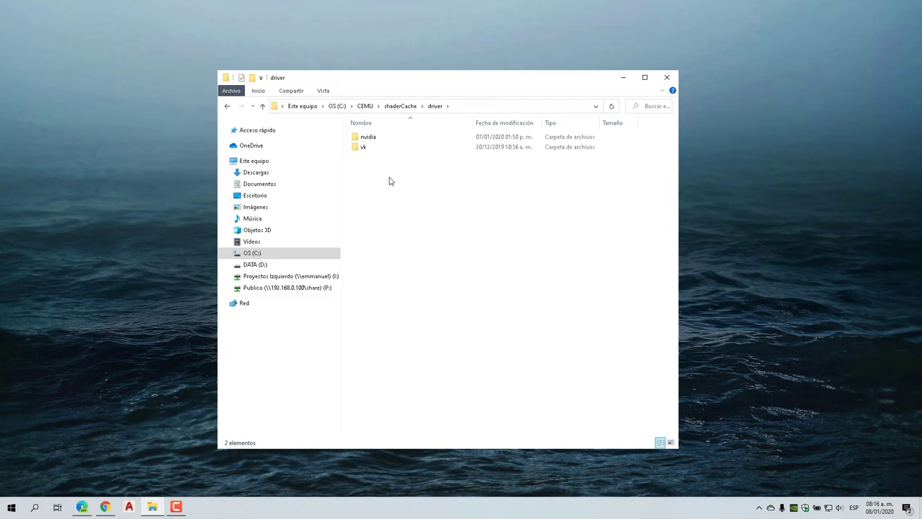
pyautogui.doubleClick(369, 136)
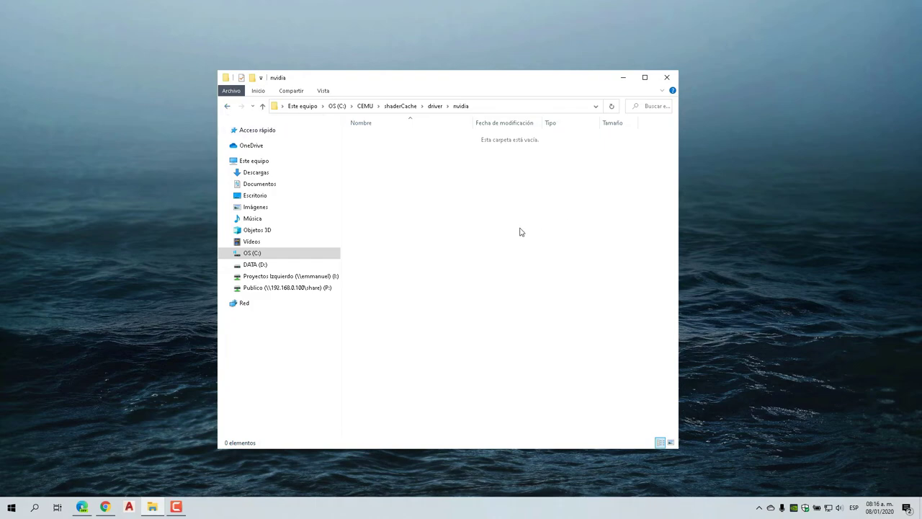
pyautogui.click(227, 106)
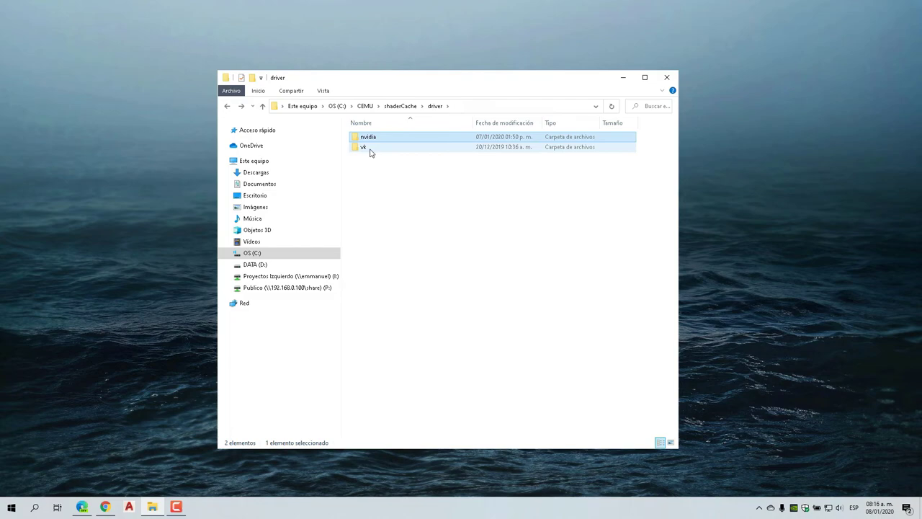
pyautogui.doubleClick(370, 151)
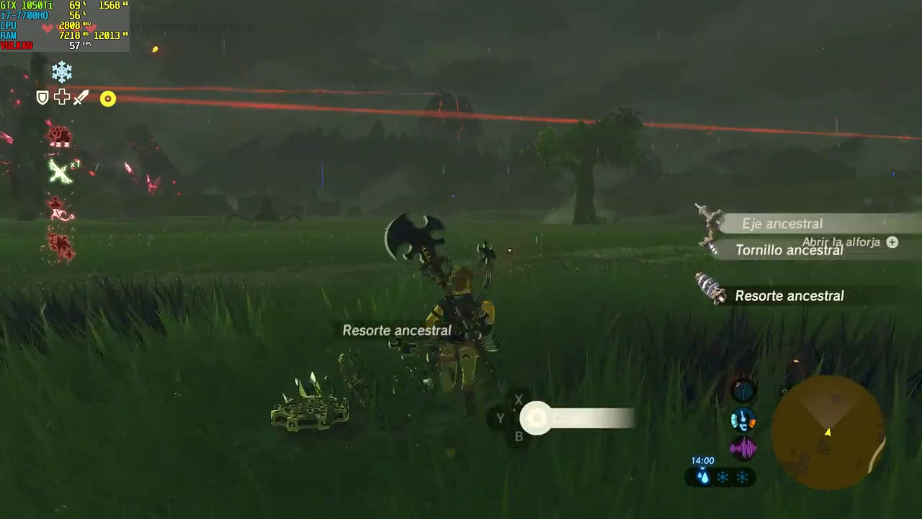
pyautogui.press('e')
pyautogui.press('e')
pyautogui.press('e')
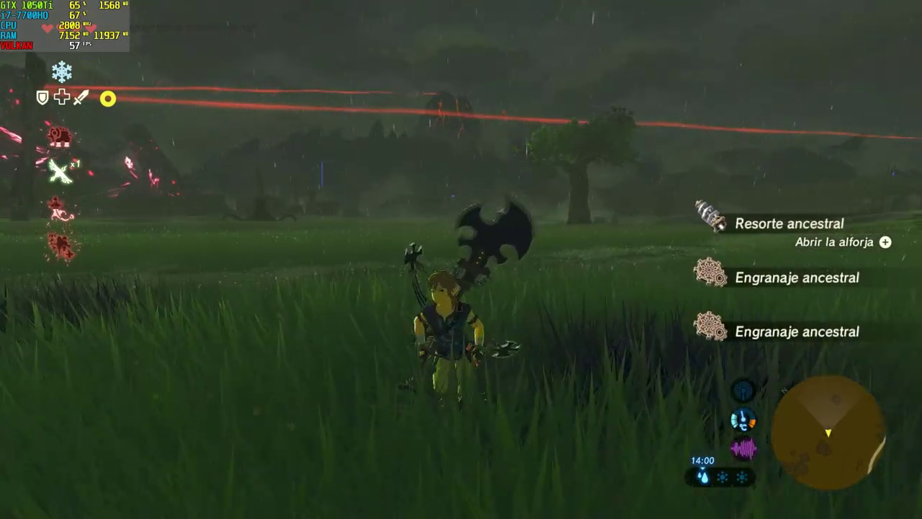
pyautogui.press('w')
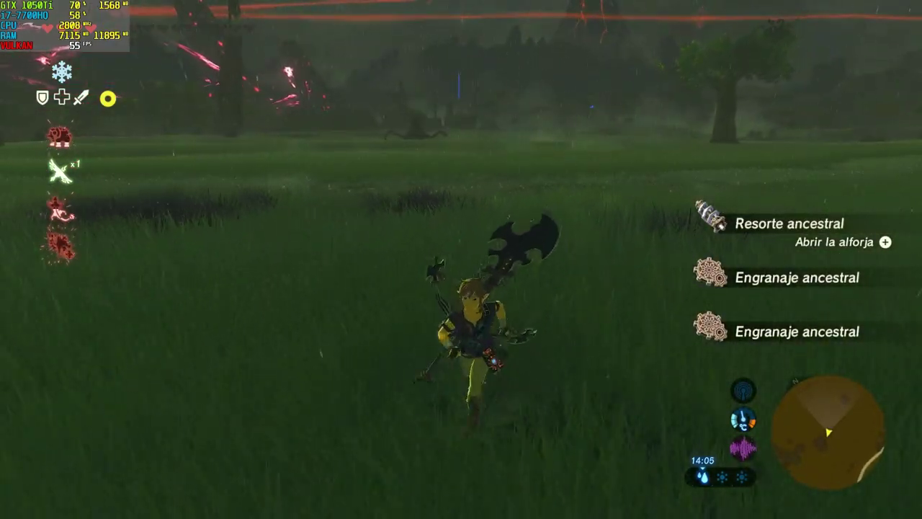
pyautogui.press('w')
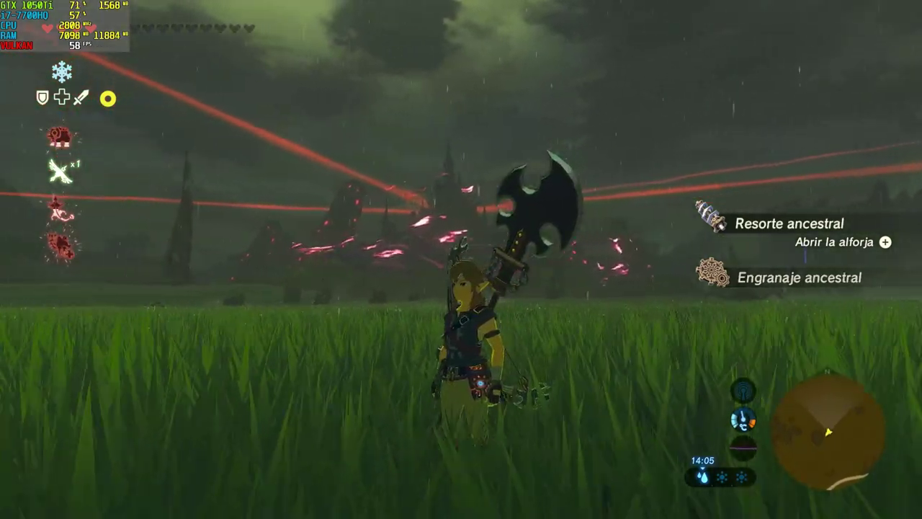
pyautogui.press('a')
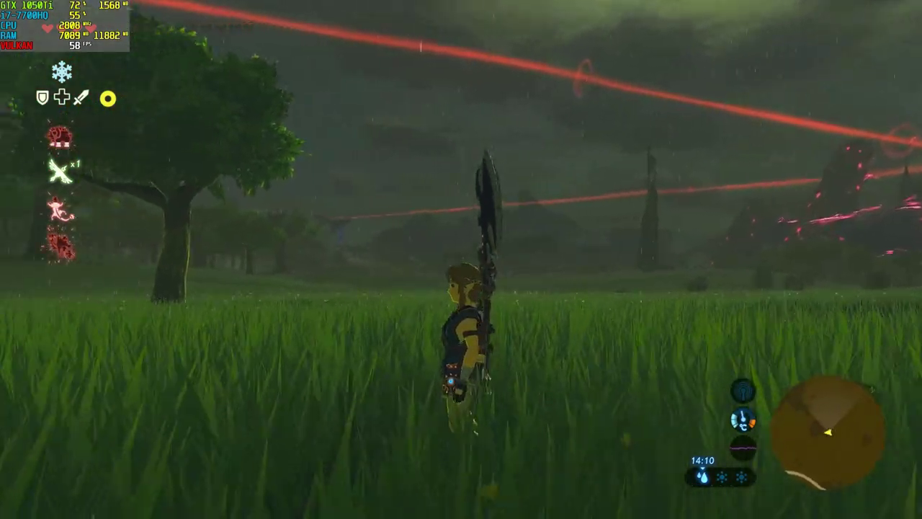
pyautogui.press('a')
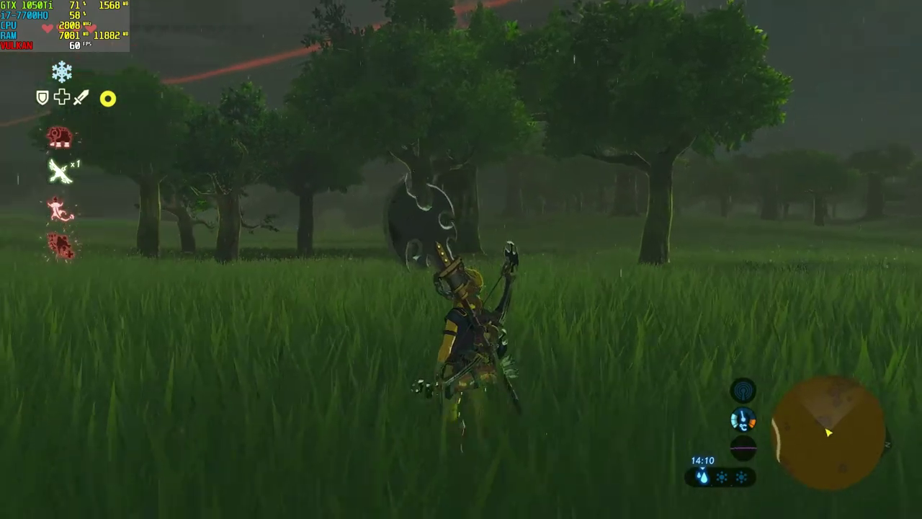
pyautogui.press('a')
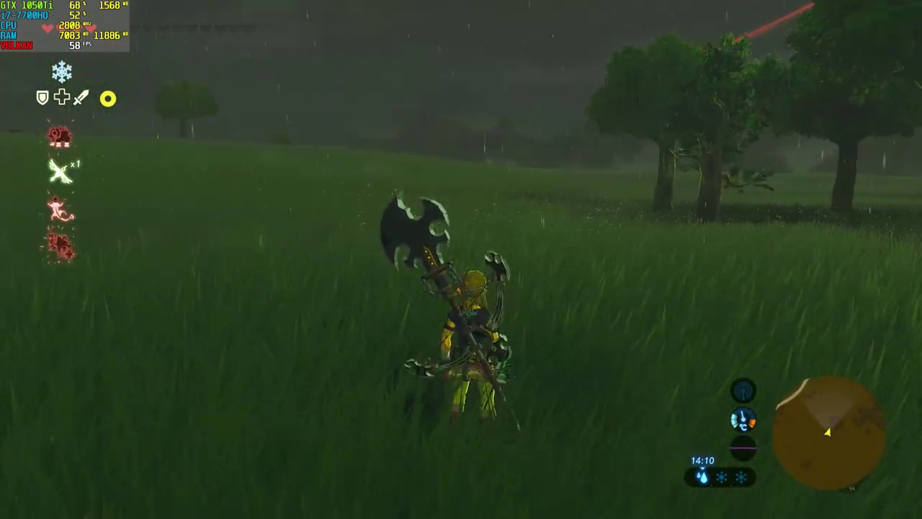
pyautogui.press('a')
pyautogui.press('d')
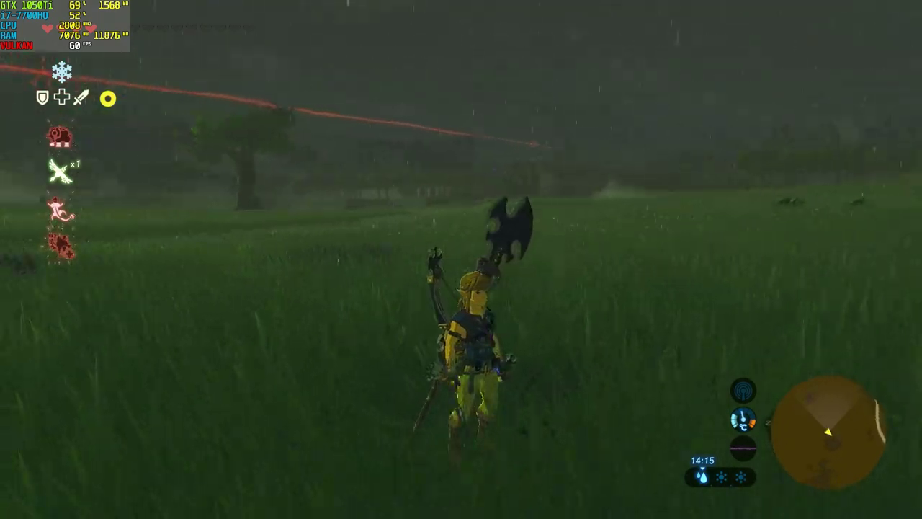
pyautogui.press('s')
pyautogui.press('s')
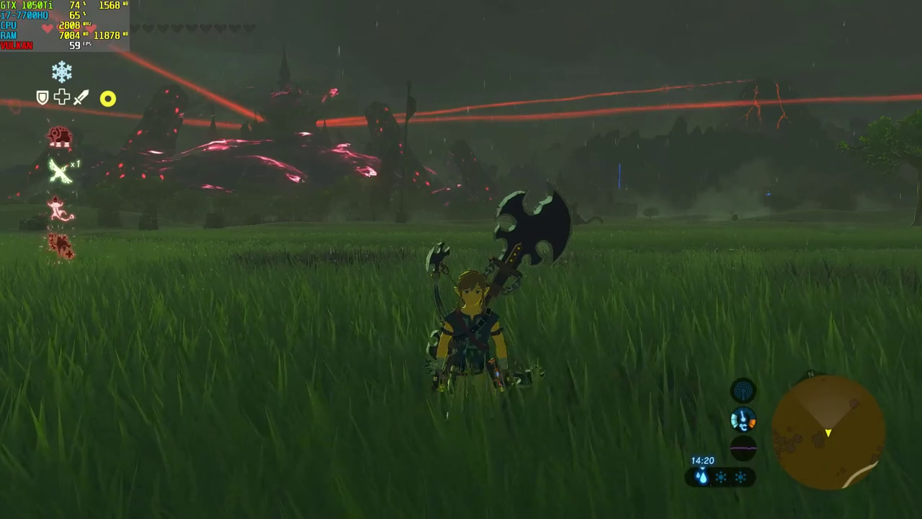